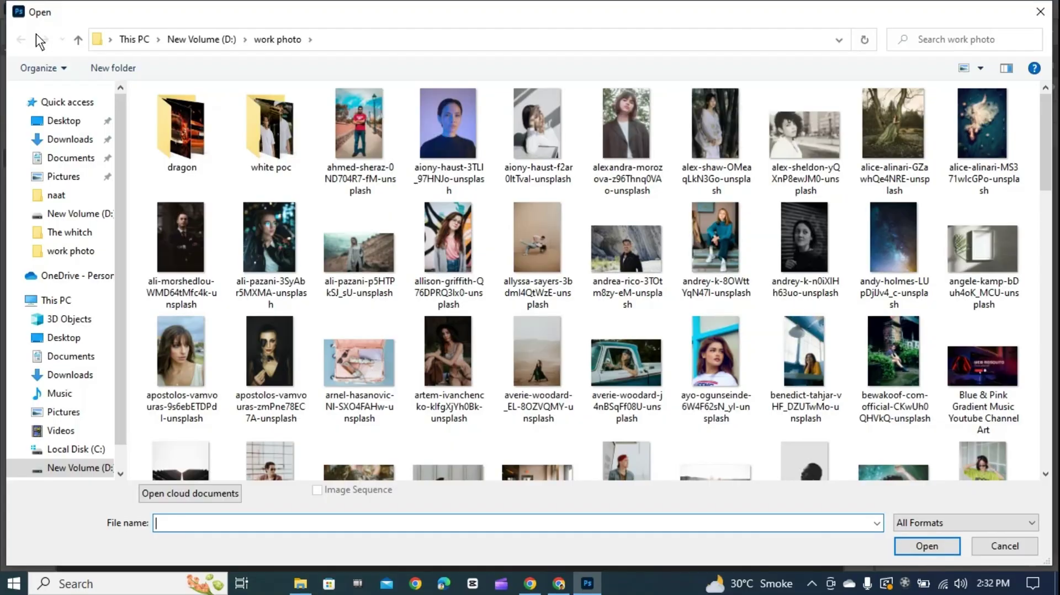
# Open the black-and-white portrait of the woman in a hat stored directly on the New Volume (D:) drive.
pyautogui.scroll(-10, 177, 274)
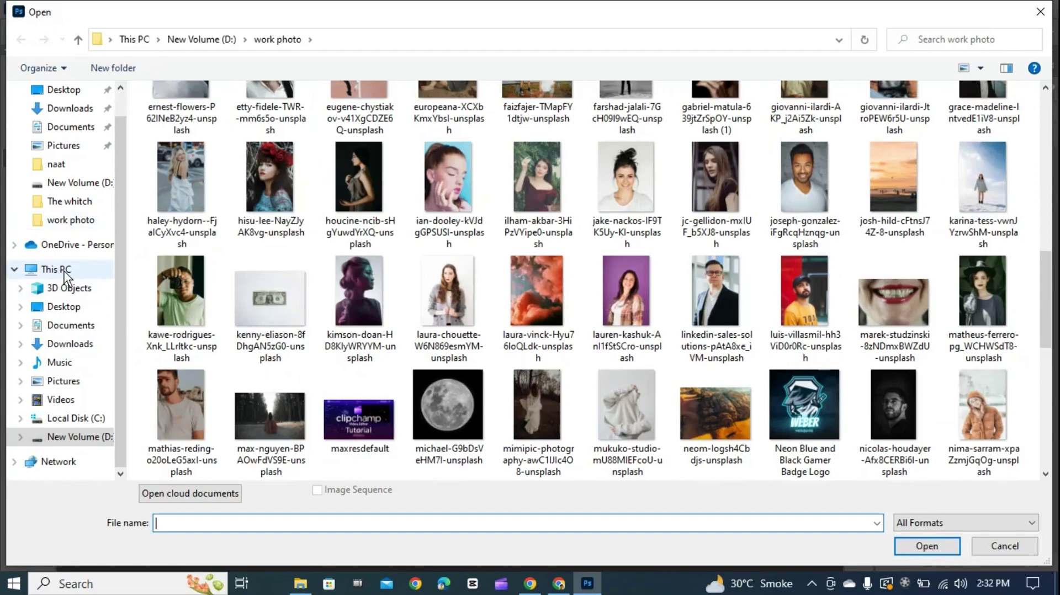
pyautogui.click(84, 435)
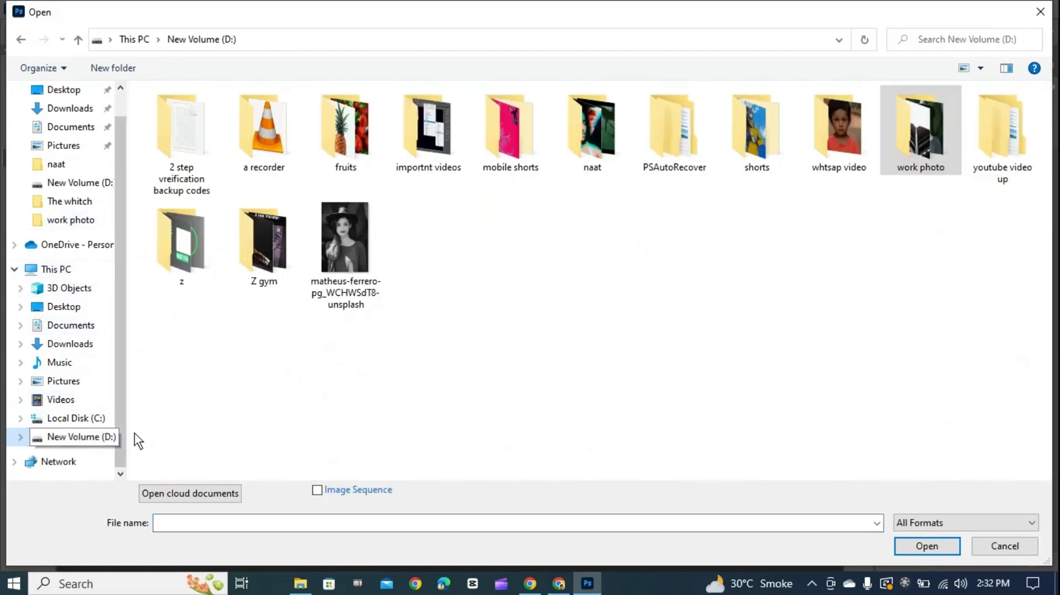
pyautogui.doubleClick(347, 253)
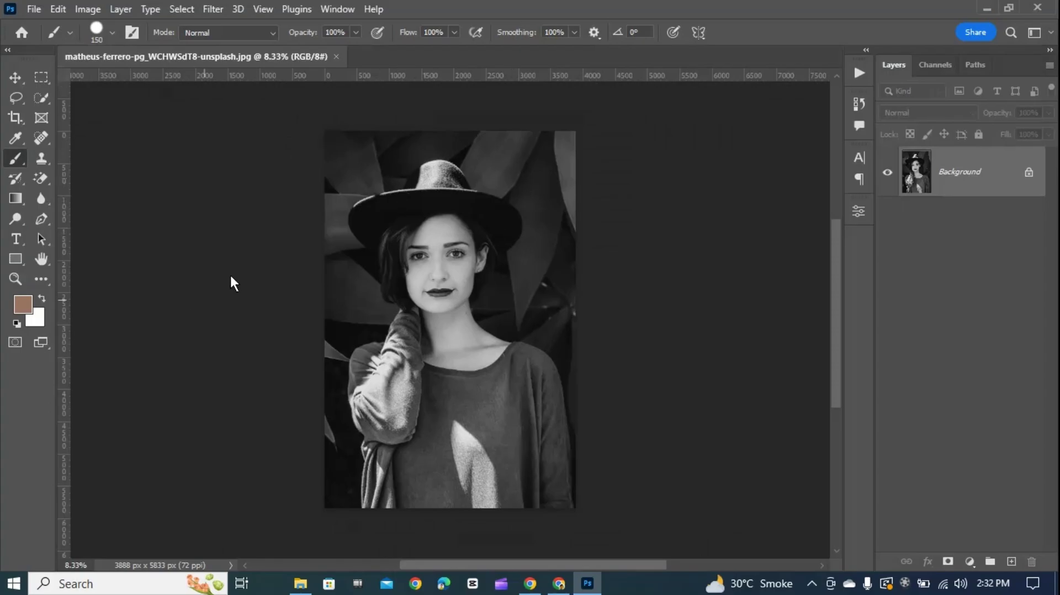
# Enable the Colorize neural filter on the black-and-white portrait and check the colored preview.
pyautogui.click(212, 9)
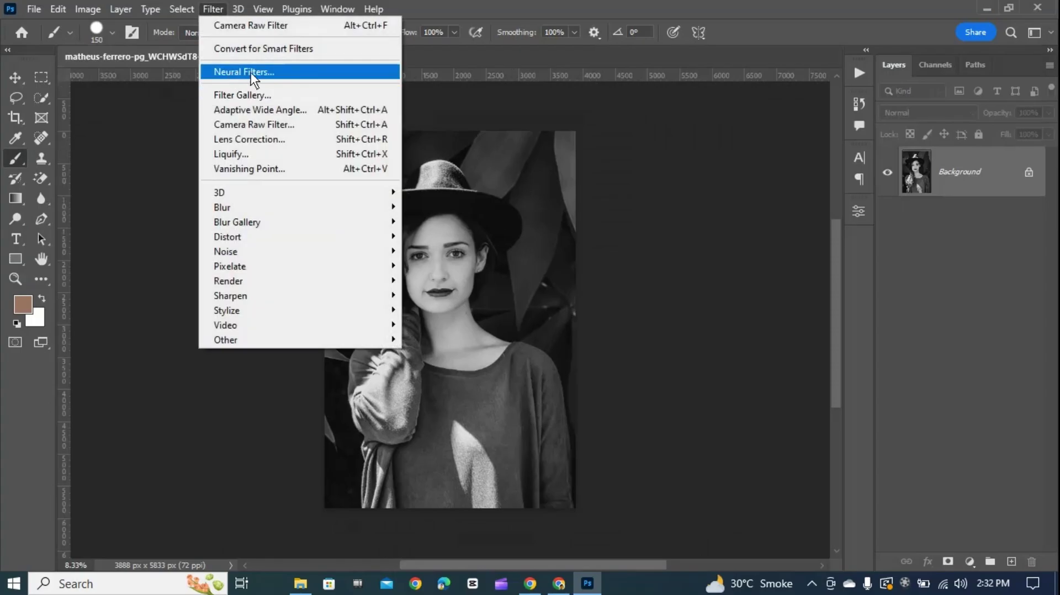
pyautogui.click(319, 72)
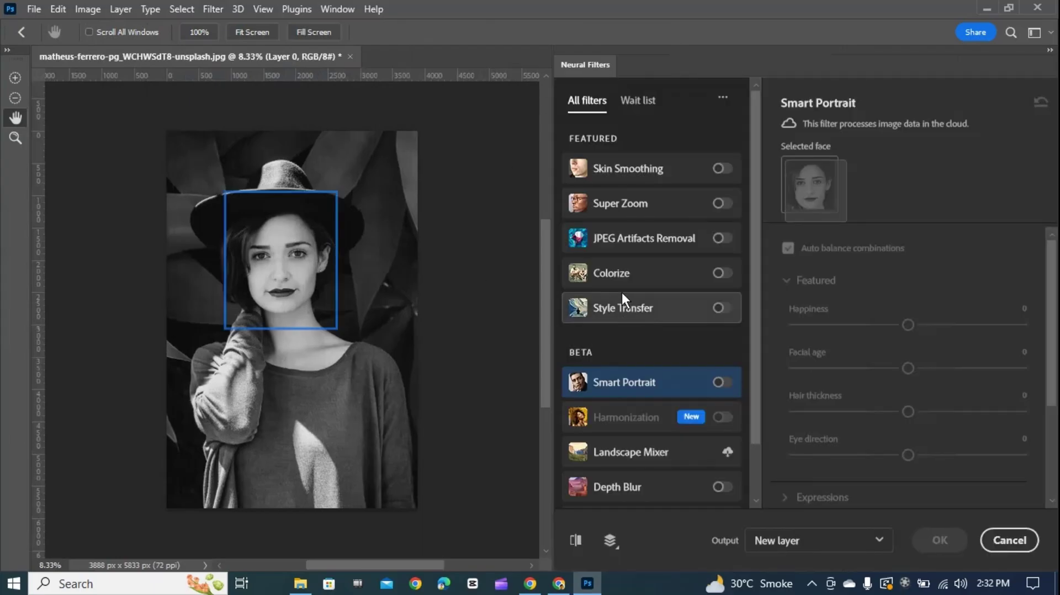
pyautogui.click(654, 274)
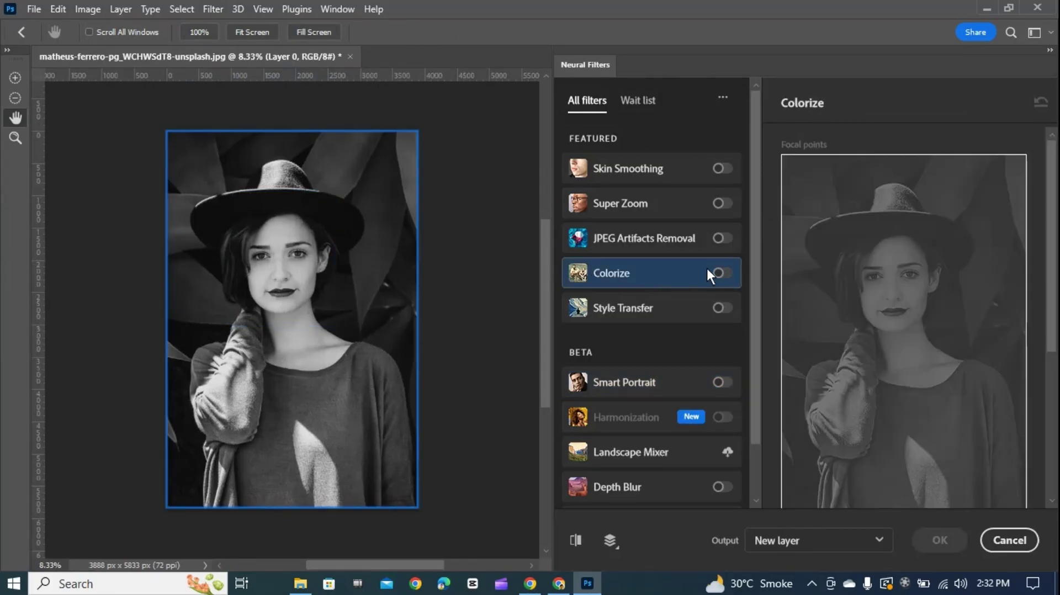
pyautogui.click(722, 273)
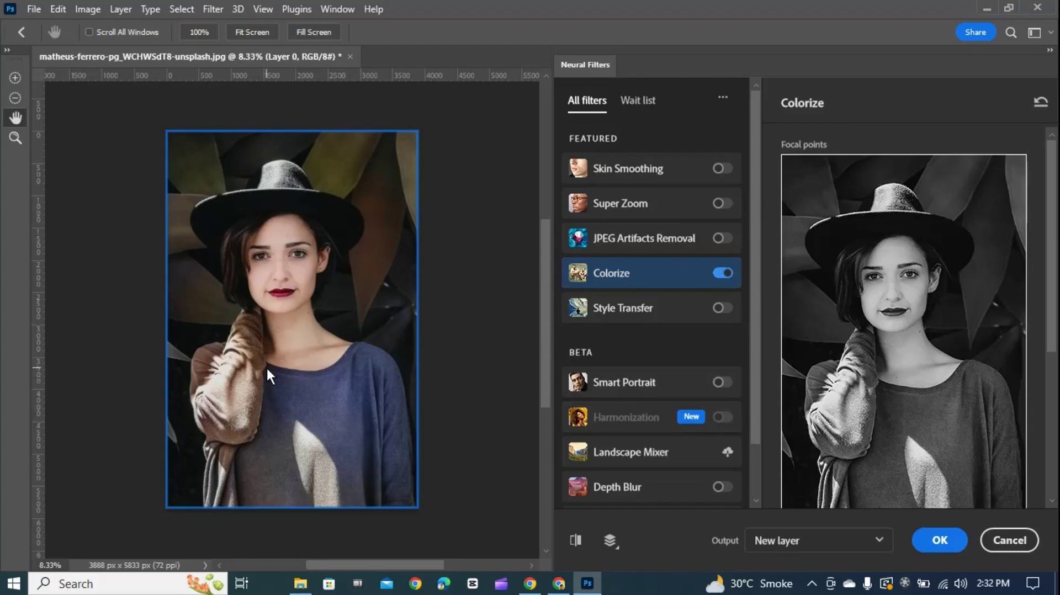
pyautogui.scroll(-5, 266, 366)
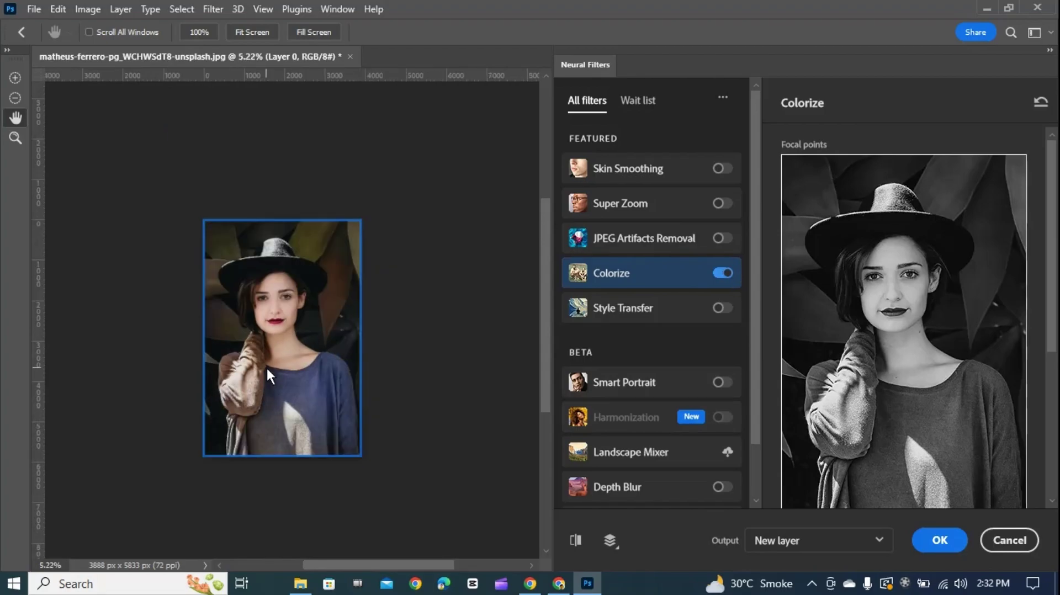
pyautogui.scroll(8, 266, 366)
pyautogui.scroll(-3, 314, 297)
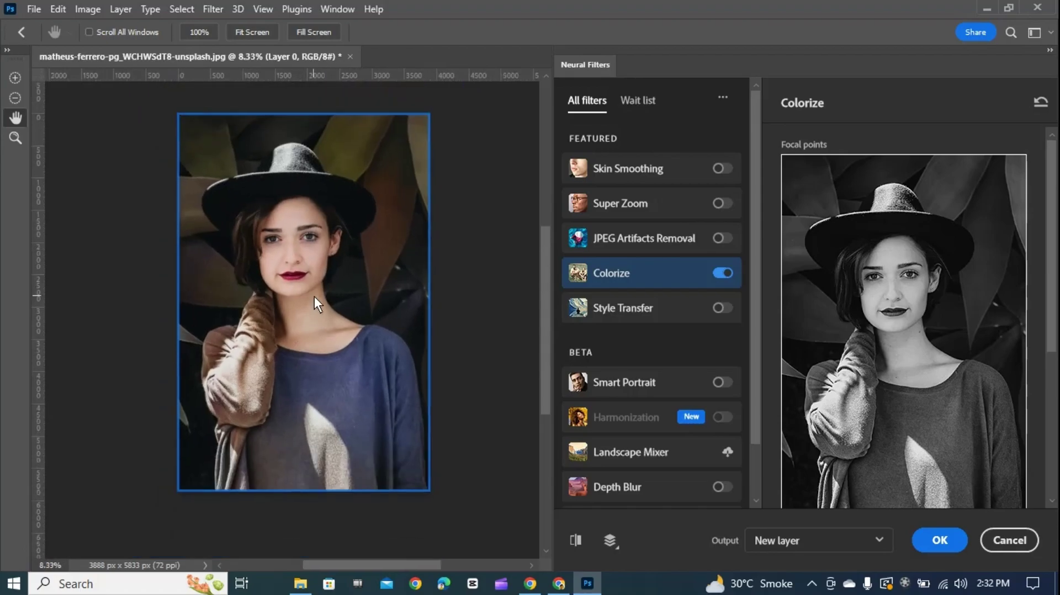
# Output the Colorize result as a new masked layer and apply the filter.
pyautogui.click(863, 546)
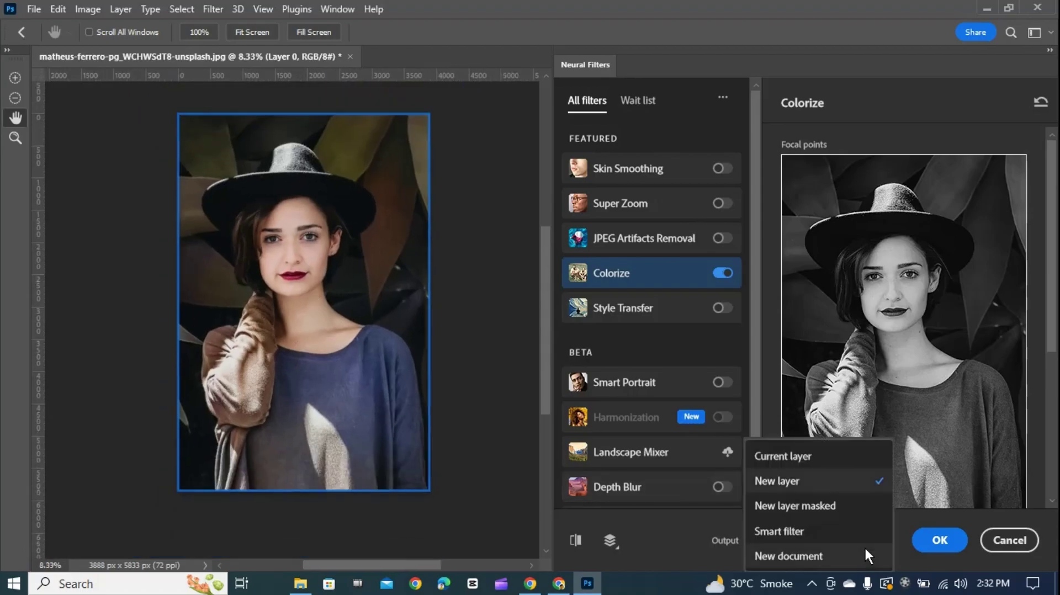
pyautogui.click(853, 500)
pyautogui.click(941, 540)
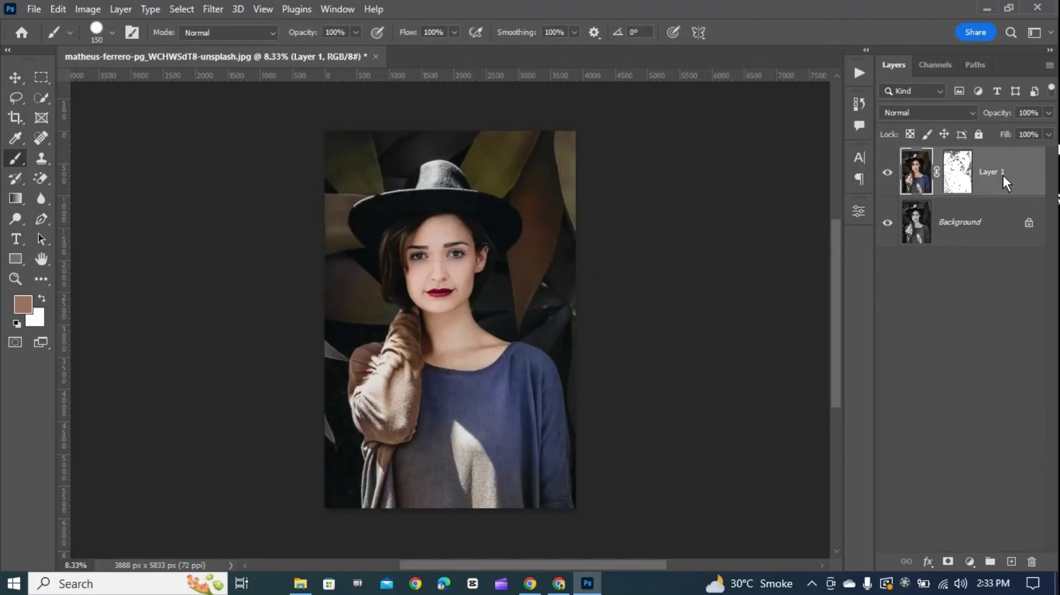
pyautogui.hotkey('ctrl', 'j')
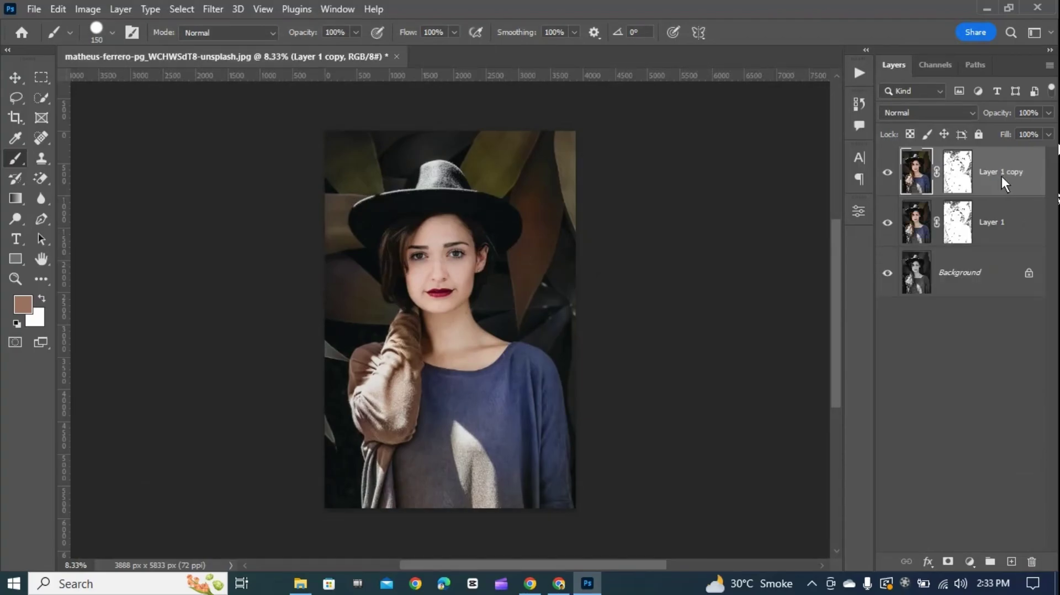
pyautogui.click(961, 174)
pyautogui.moveTo(957, 182); pyautogui.dragTo(1029, 562)
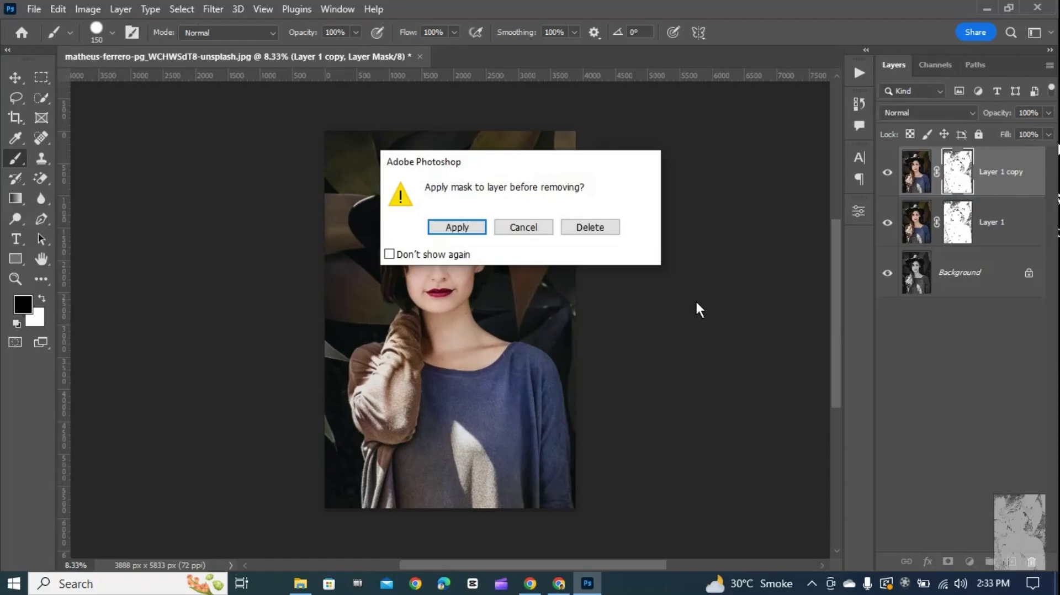
pyautogui.click(598, 229)
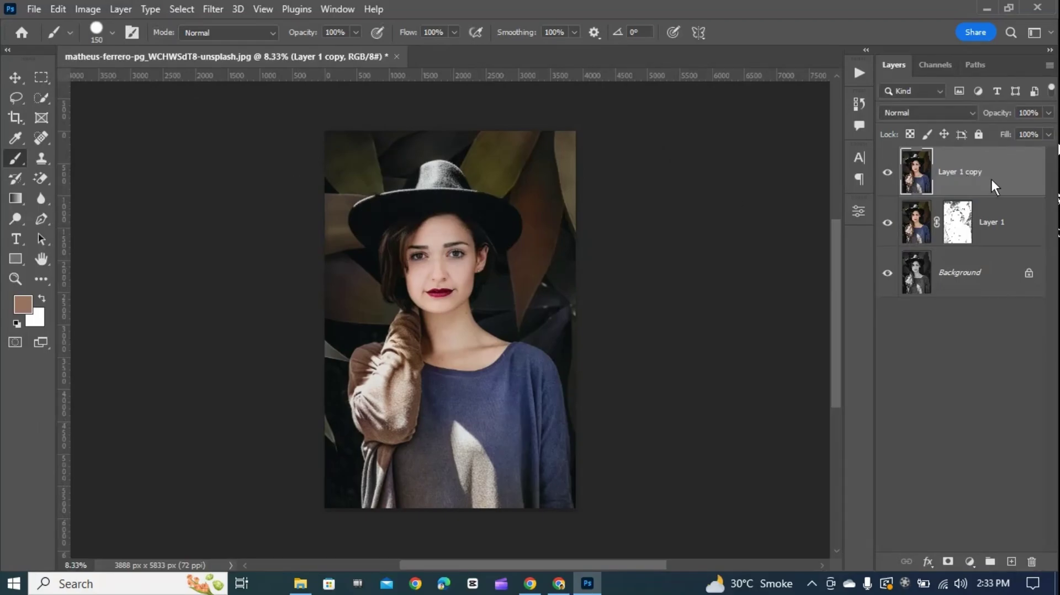
pyautogui.moveTo(990, 182); pyautogui.dragTo(1031, 562)
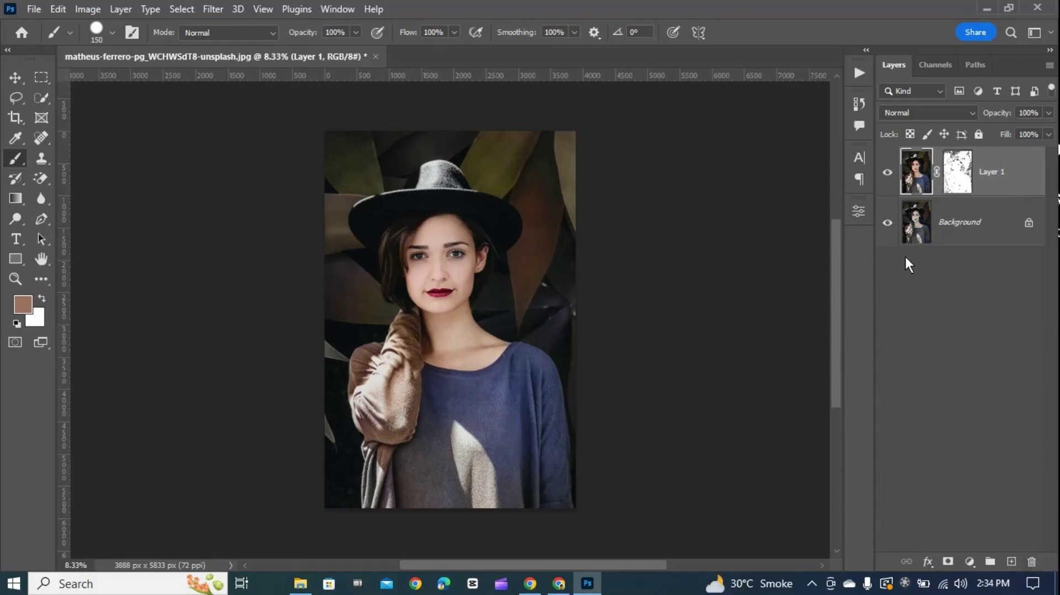
# Stamp all visible layers into a new merged layer and open it in the Camera Raw Filter.
pyautogui.hotkey('ctrl', 'shift', 'alt', 'e')
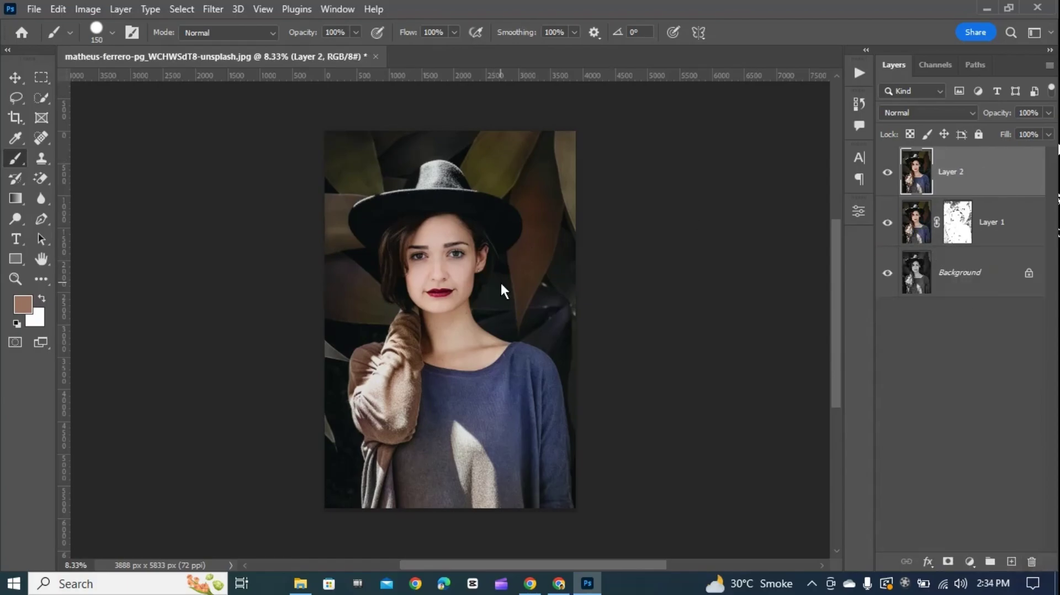
pyautogui.click(213, 9)
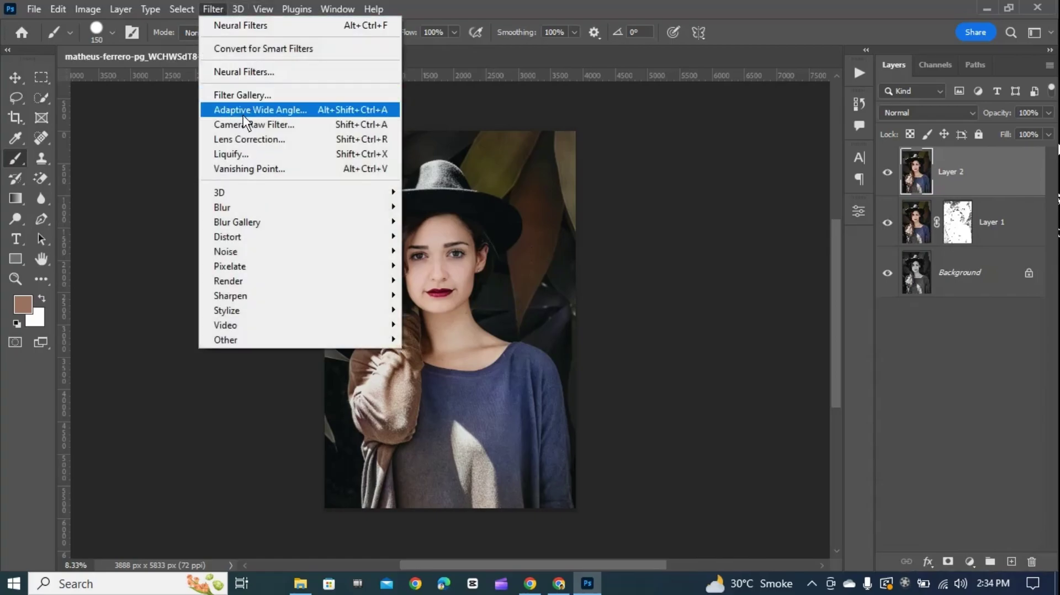
pyautogui.click(269, 121)
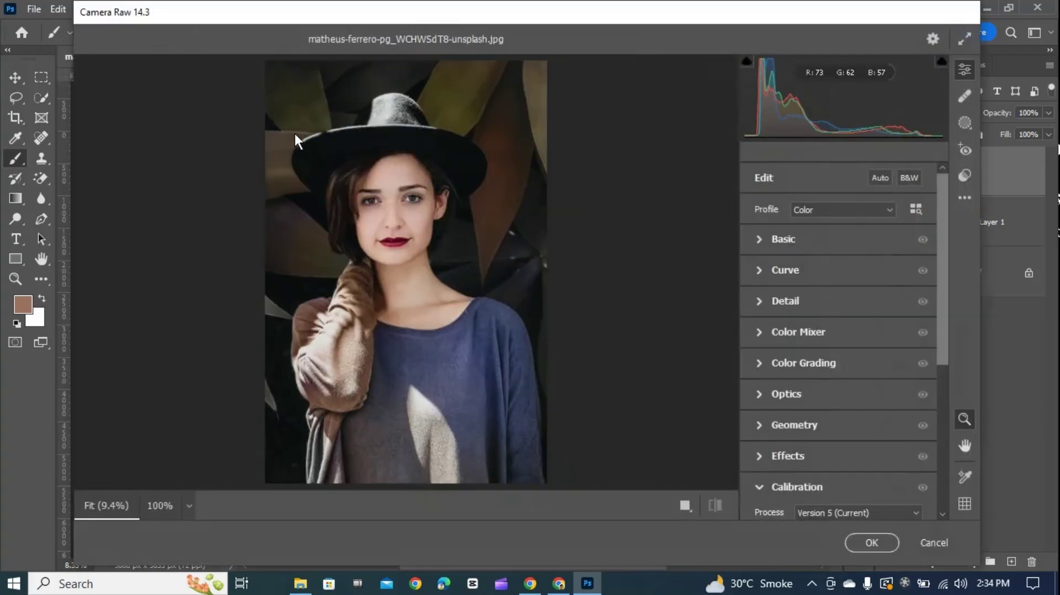
# In the Basic adjustments, set Temperature to -8, Tint to +8 and Exposure to +0.15.
pyautogui.click(760, 240)
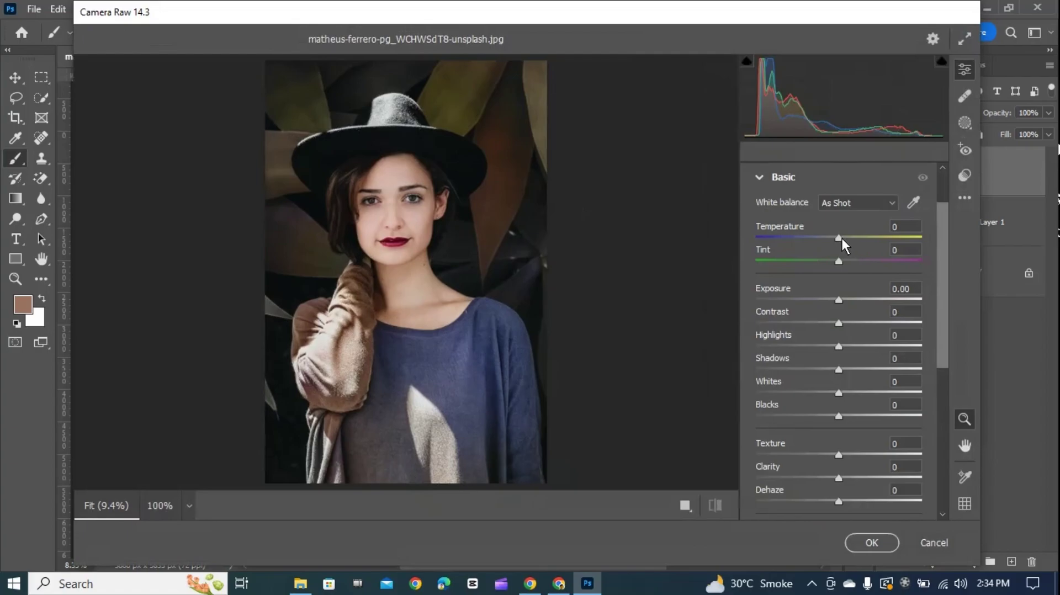
pyautogui.moveTo(842, 238)
pyautogui.mouseDown()
pyautogui.moveTo(832, 241)
pyautogui.moveTo(848, 264)
pyautogui.moveTo(834, 238)
pyautogui.mouseUp()
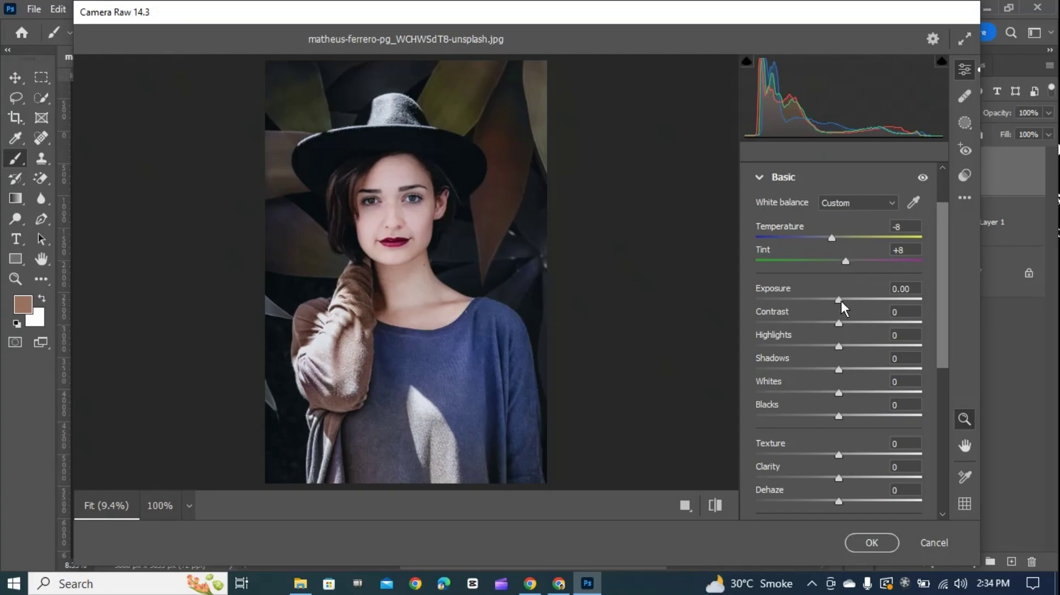
pyautogui.moveTo(840, 300); pyautogui.dragTo(844, 322)
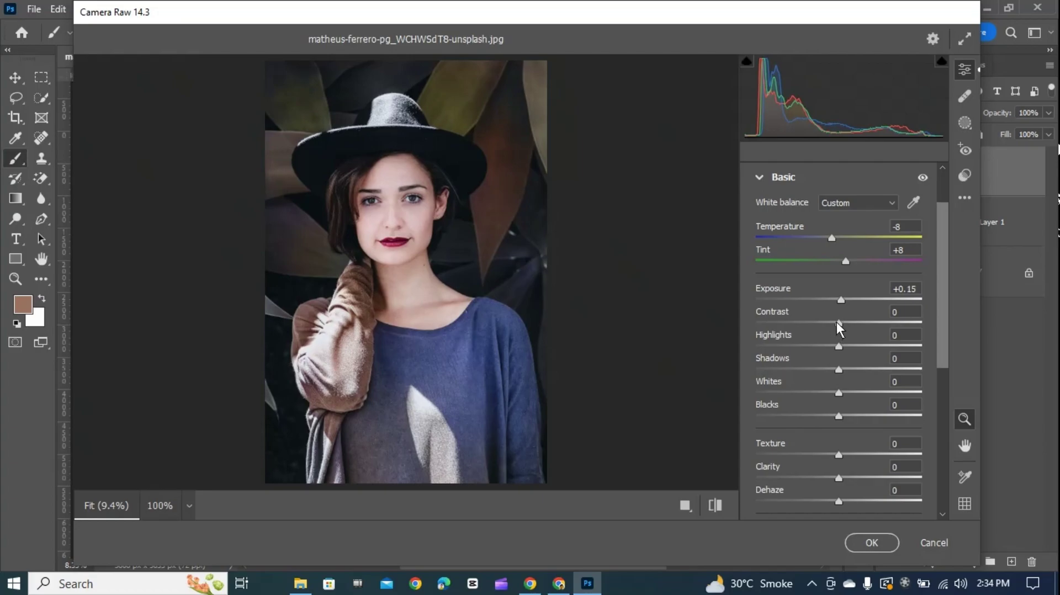
# Set Contrast to +8, Highlights to -6, Shadows to -66, Whites to +17 and Blacks to -25.
pyautogui.moveTo(838, 326); pyautogui.dragTo(854, 369)
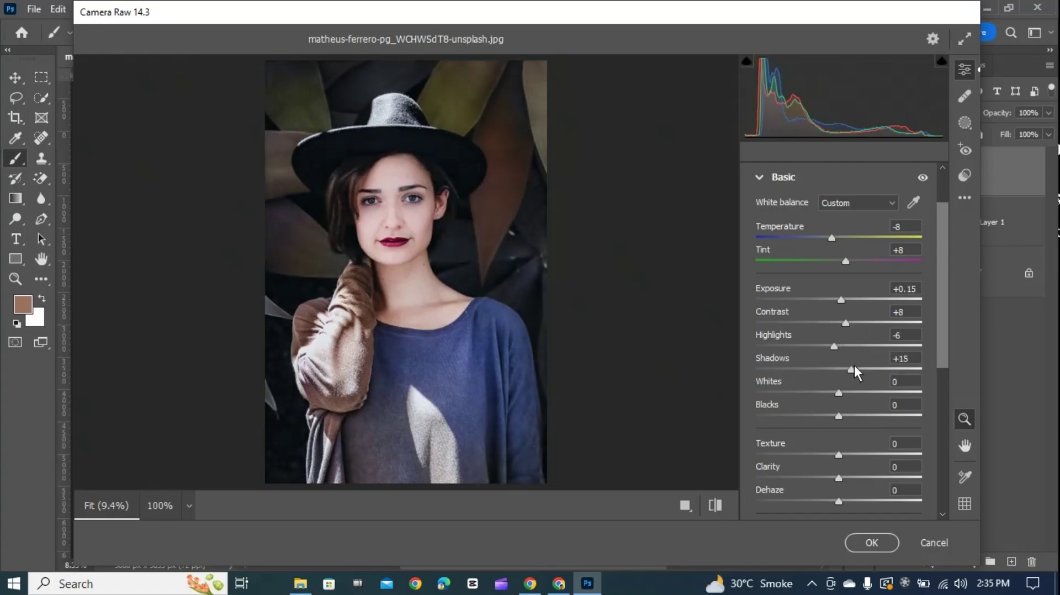
pyautogui.moveTo(866, 382); pyautogui.dragTo(784, 370)
pyautogui.moveTo(839, 392); pyautogui.dragTo(817, 415)
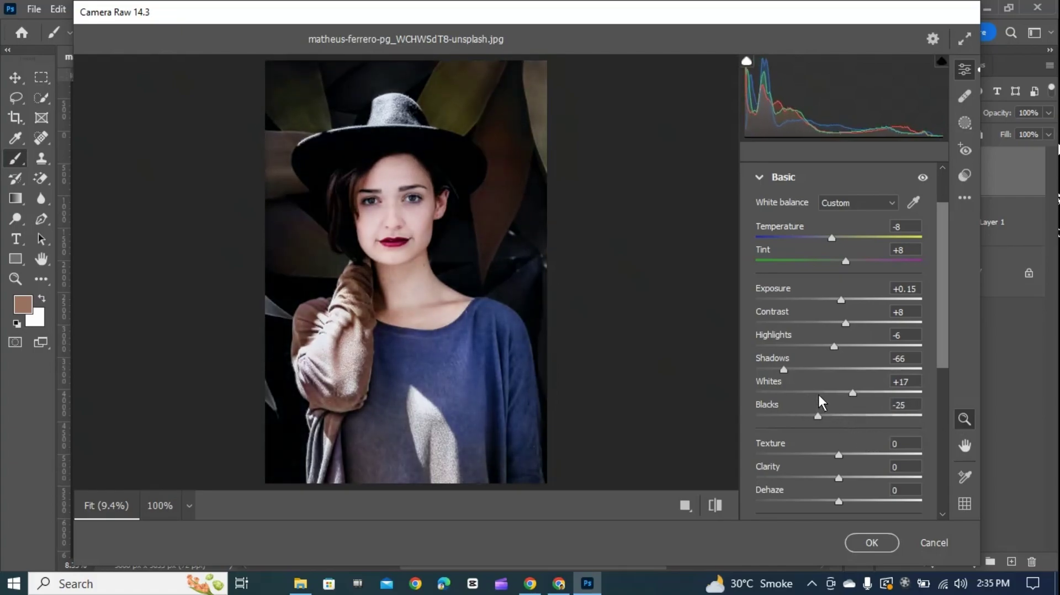
# Try Texture at -100, +85 and -82, comparing the skin detail on the face up close.
pyautogui.scroll(-2, 845, 423)
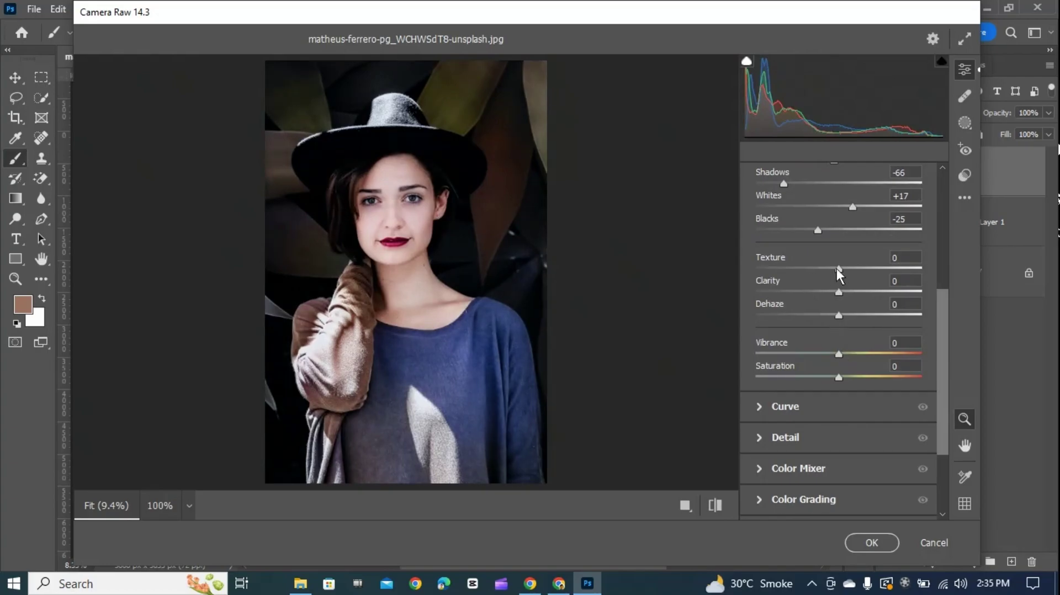
pyautogui.moveTo(839, 271); pyautogui.dragTo(748, 274)
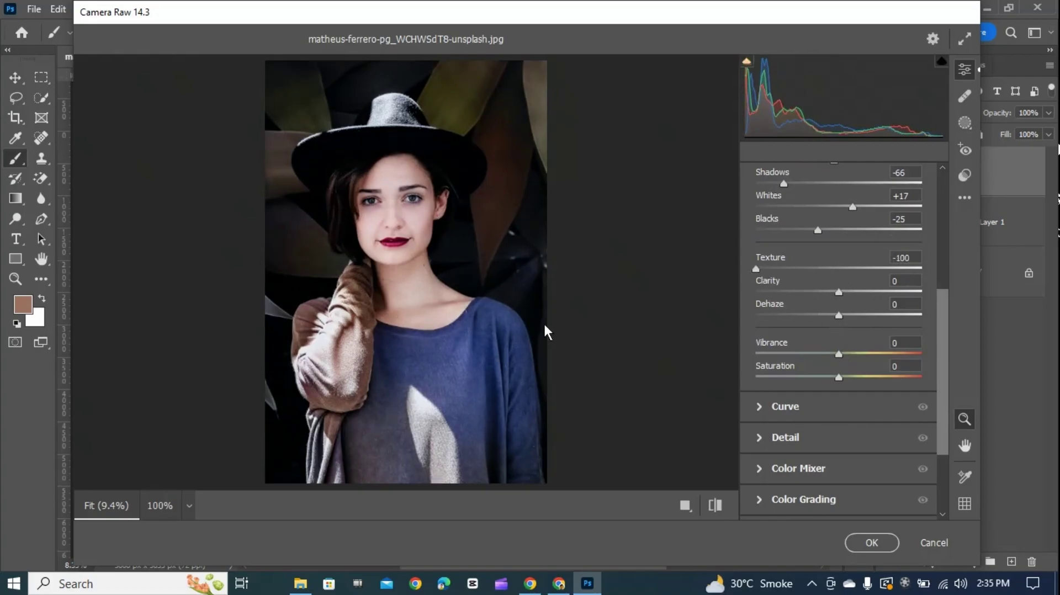
pyautogui.scroll(1, 436, 285)
pyautogui.scroll(6, 436, 284)
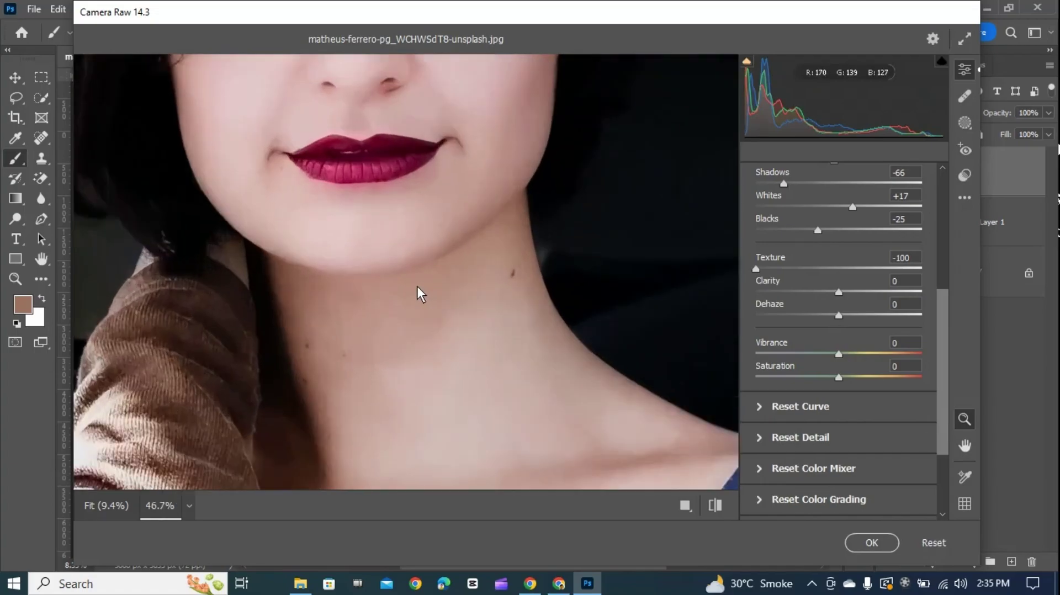
pyautogui.scroll(-3, 378, 384)
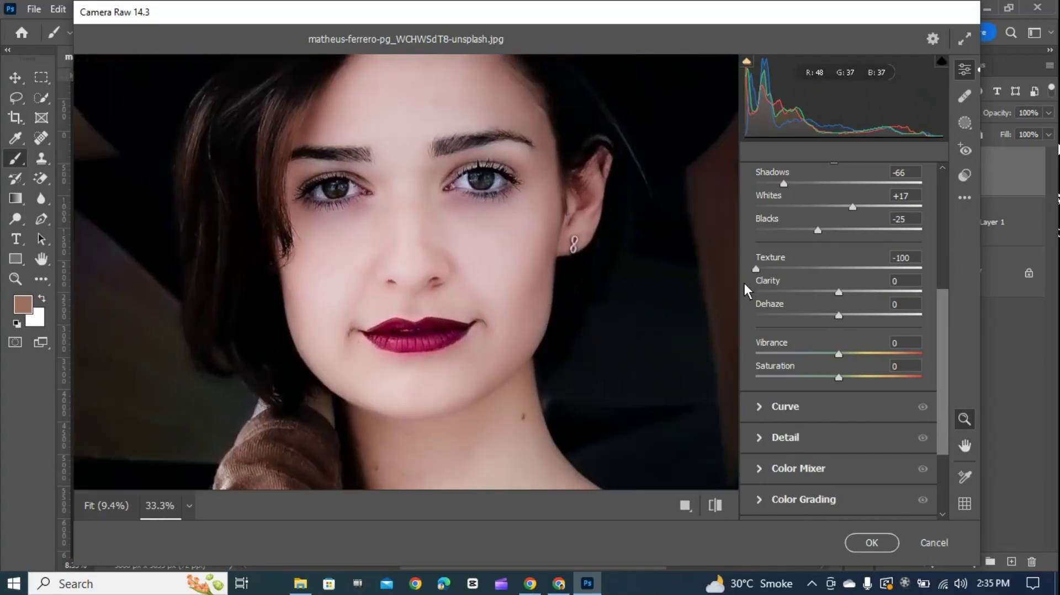
pyautogui.moveTo(756, 270); pyautogui.dragTo(910, 266)
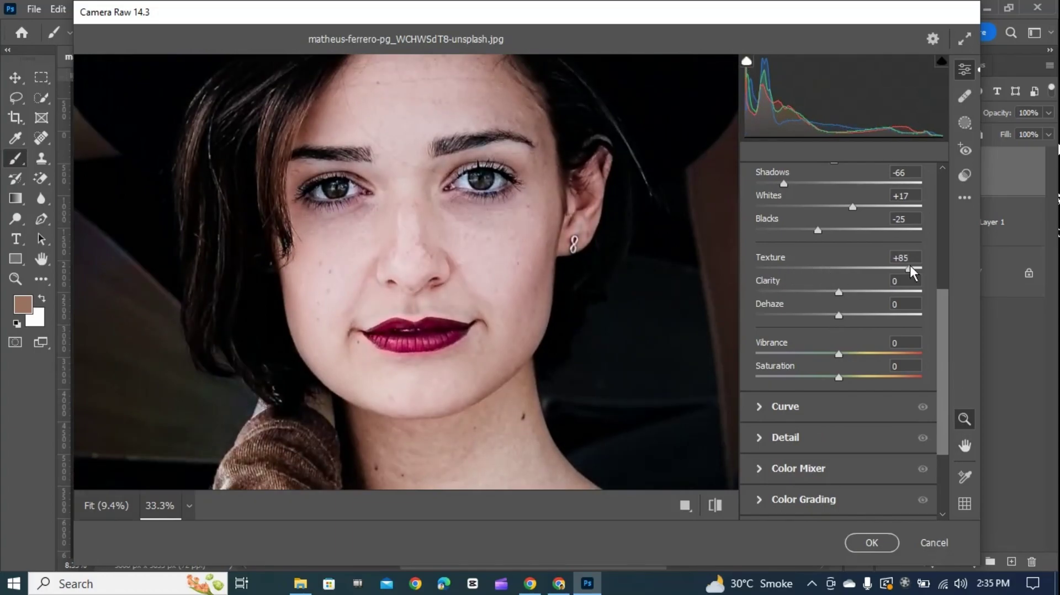
pyautogui.scroll(-1, 422, 275)
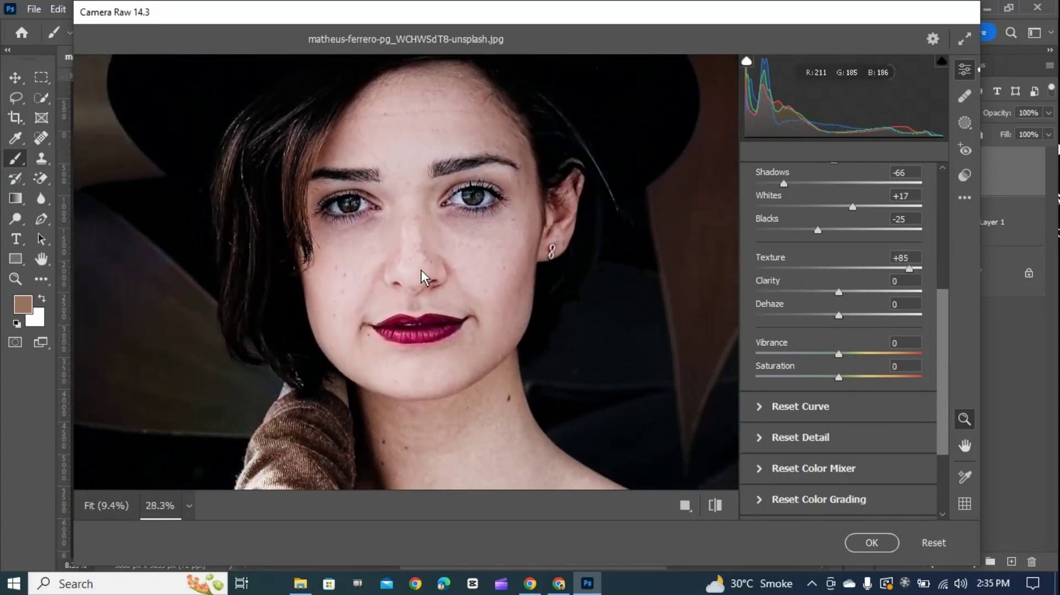
pyautogui.moveTo(445, 332); pyautogui.dragTo(488, 343)
pyautogui.moveTo(908, 269); pyautogui.dragTo(787, 282)
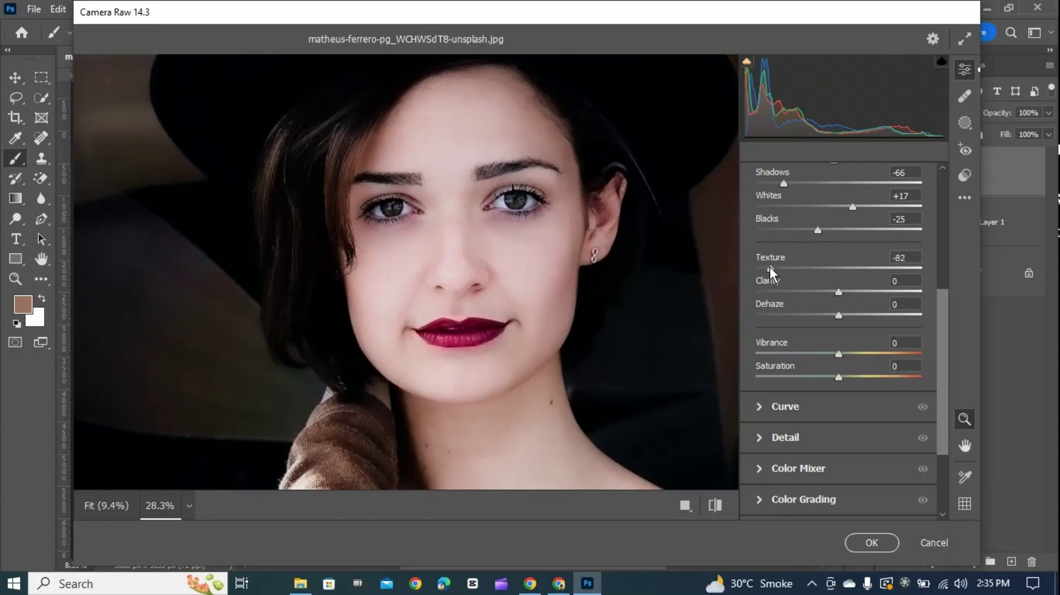
# Set Texture to -48, Clarity to +43, Dehaze to -7 and Vibrance to +49, and check the whole portrait.
pyautogui.moveTo(784, 270); pyautogui.dragTo(875, 293)
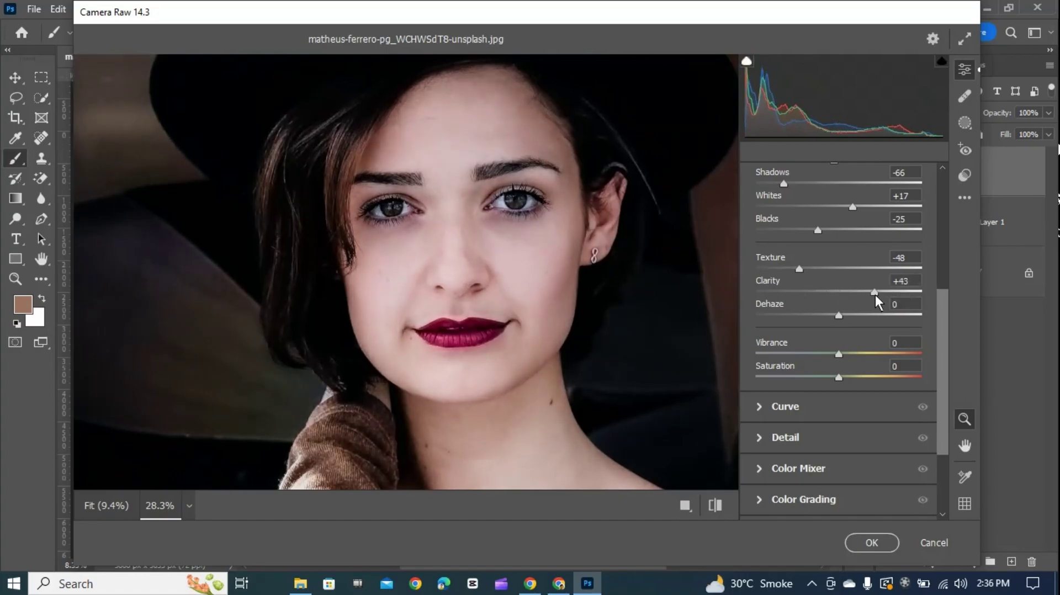
pyautogui.scroll(-3, 867, 321)
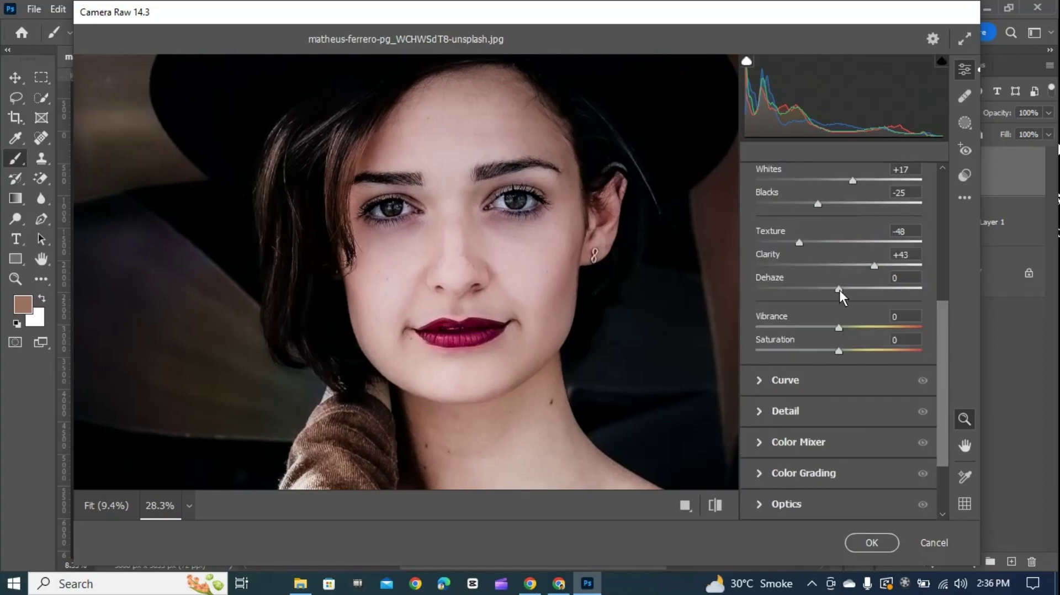
pyautogui.moveTo(837, 291)
pyautogui.mouseDown()
pyautogui.moveTo(763, 269)
pyautogui.moveTo(834, 298)
pyautogui.mouseUp()
pyautogui.scroll(-3, 829, 303)
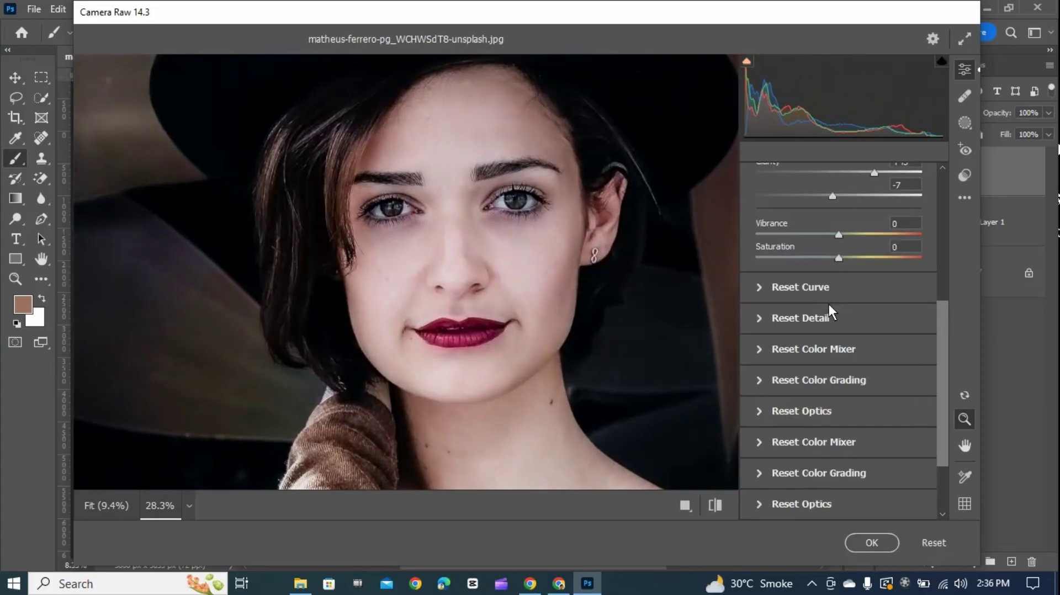
pyautogui.moveTo(840, 237); pyautogui.dragTo(883, 237)
pyautogui.scroll(-3, 461, 269)
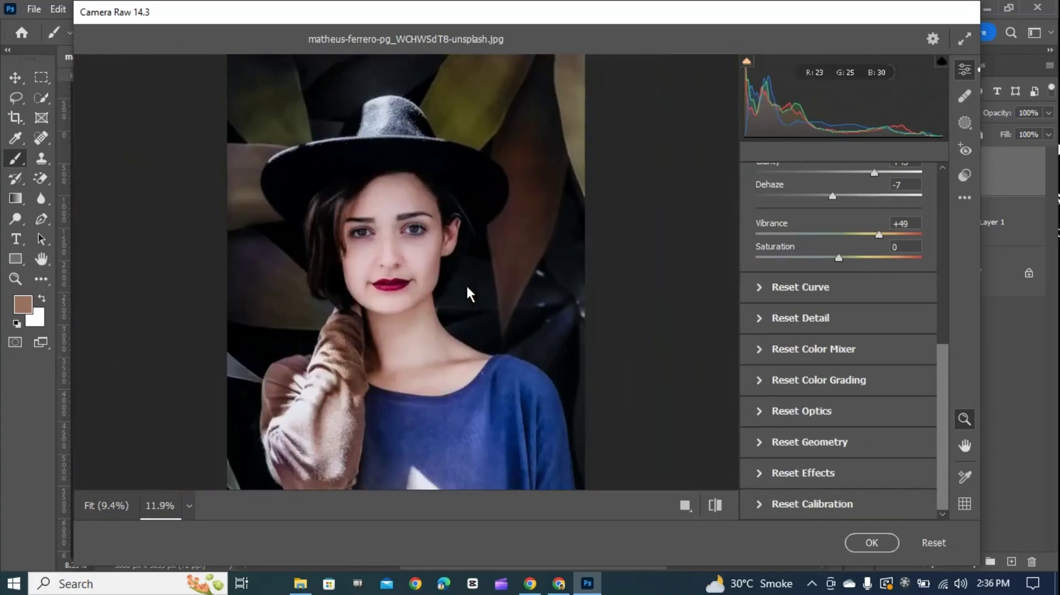
pyautogui.scroll(-2, 468, 315)
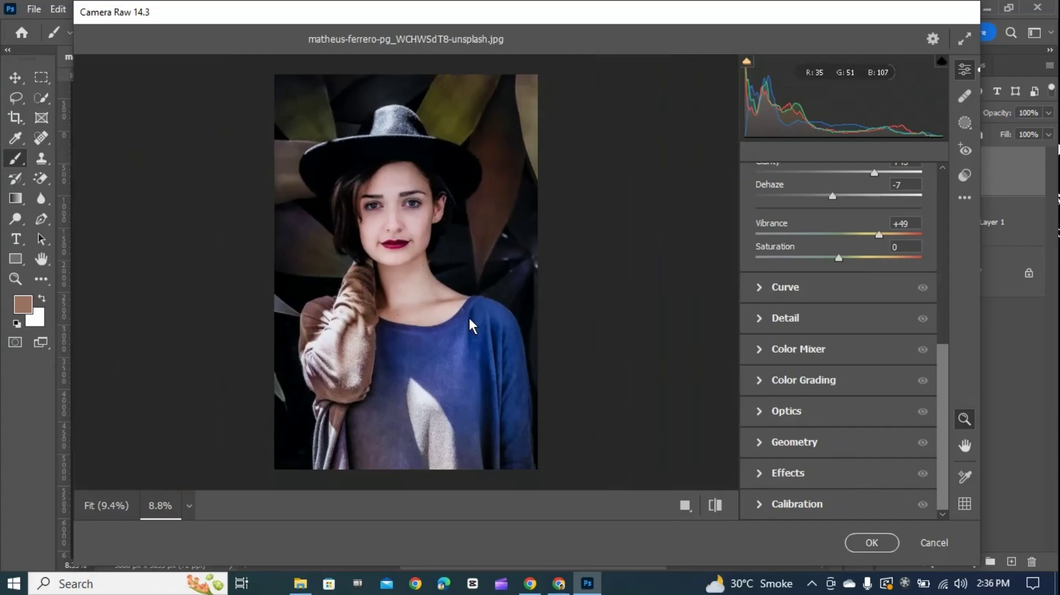
# Set Vibrance to +50 and Saturation to +19, and close the Basic adjustments.
pyautogui.click(878, 236)
pyautogui.write('50')
pyautogui.moveTo(838, 258)
pyautogui.mouseDown()
pyautogui.moveTo(858, 259)
pyautogui.moveTo(782, 254)
pyautogui.moveTo(867, 249)
pyautogui.moveTo(852, 259)
pyautogui.mouseUp()
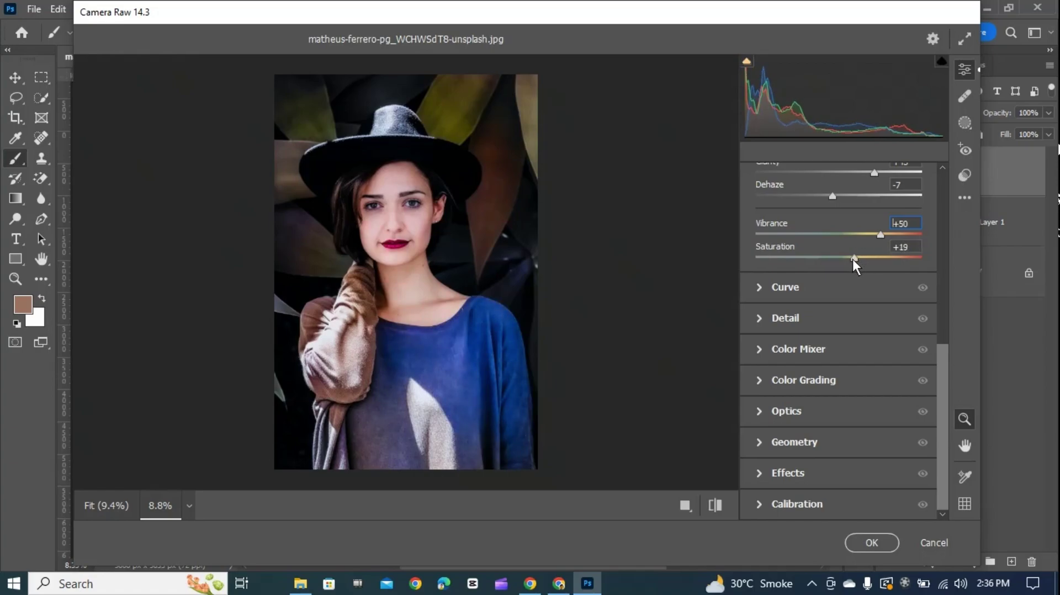
pyautogui.click(761, 441)
pyautogui.click(760, 348)
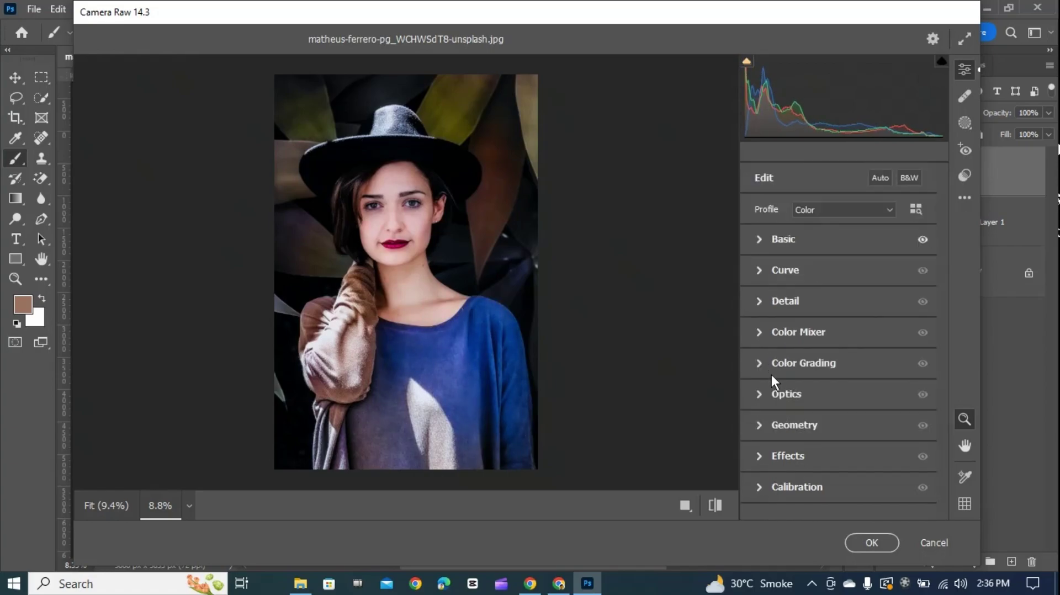
# In the Optics adjustments, keep Distortion at 0, try Vignette at -79 and +100, and set it to -100.
pyautogui.click(762, 392)
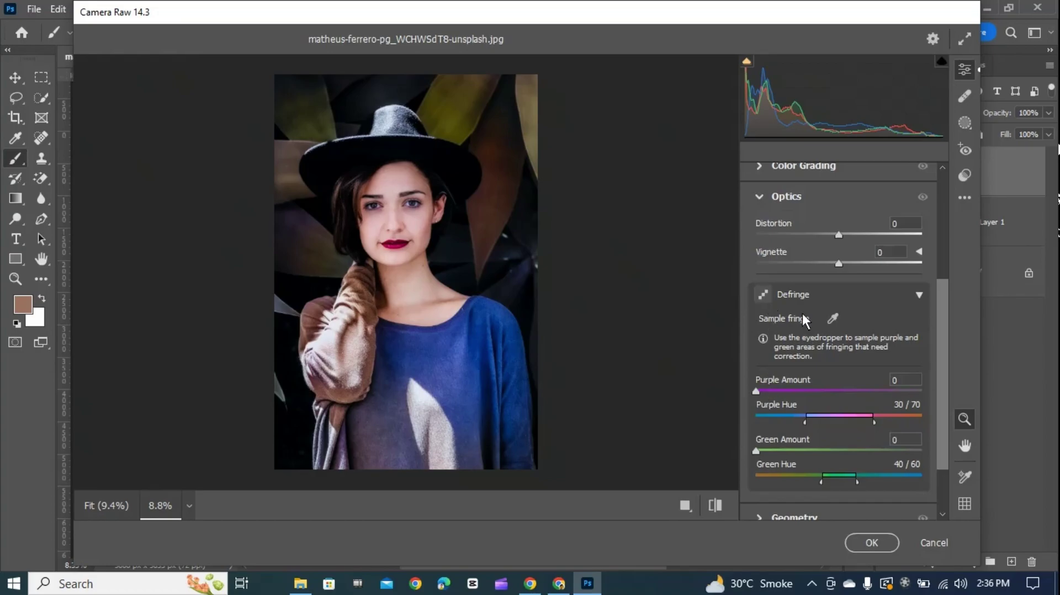
pyautogui.scroll(3, 806, 260)
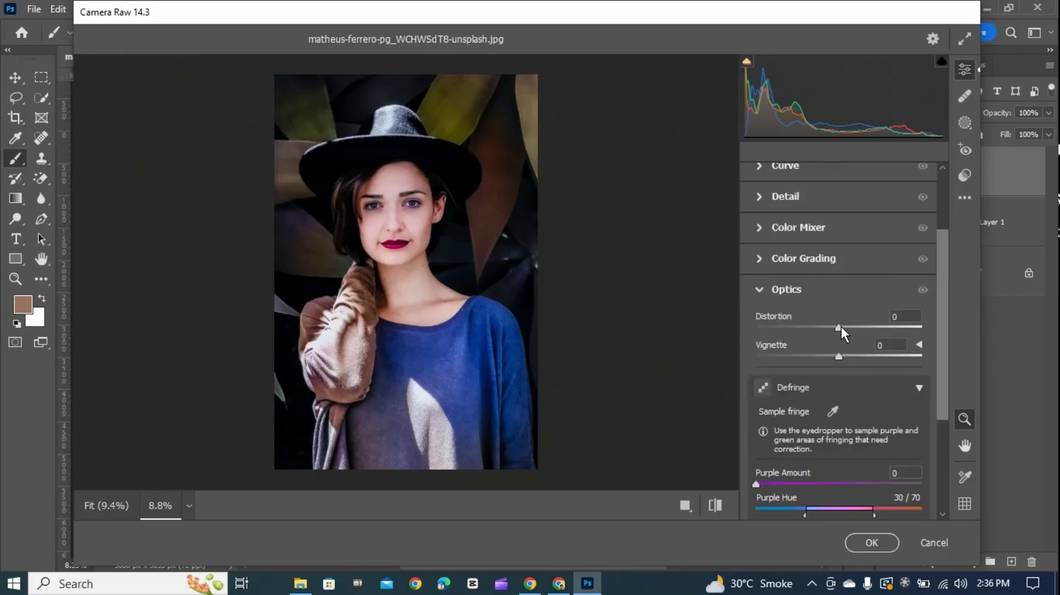
pyautogui.moveTo(840, 326); pyautogui.dragTo(774, 343)
pyautogui.click(894, 316)
pyautogui.write('0')
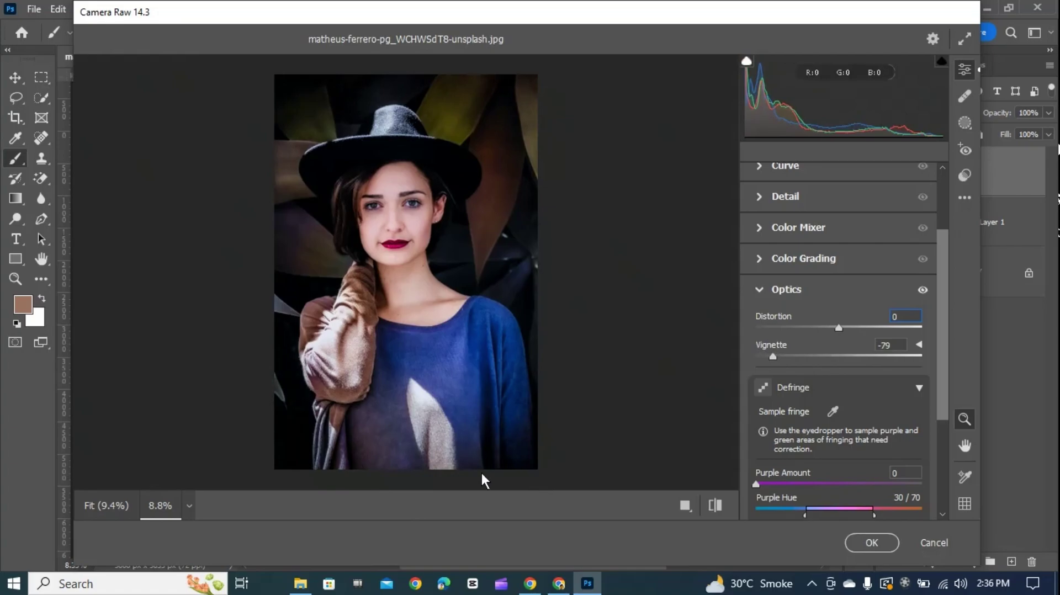
pyautogui.moveTo(772, 356); pyautogui.dragTo(983, 364)
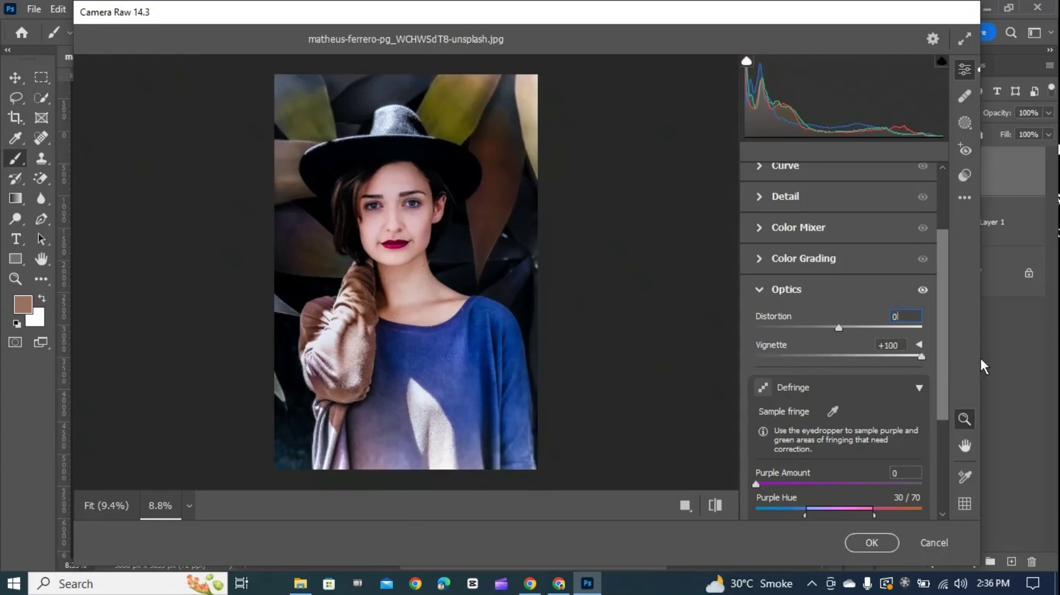
pyautogui.moveTo(916, 360); pyautogui.dragTo(749, 359)
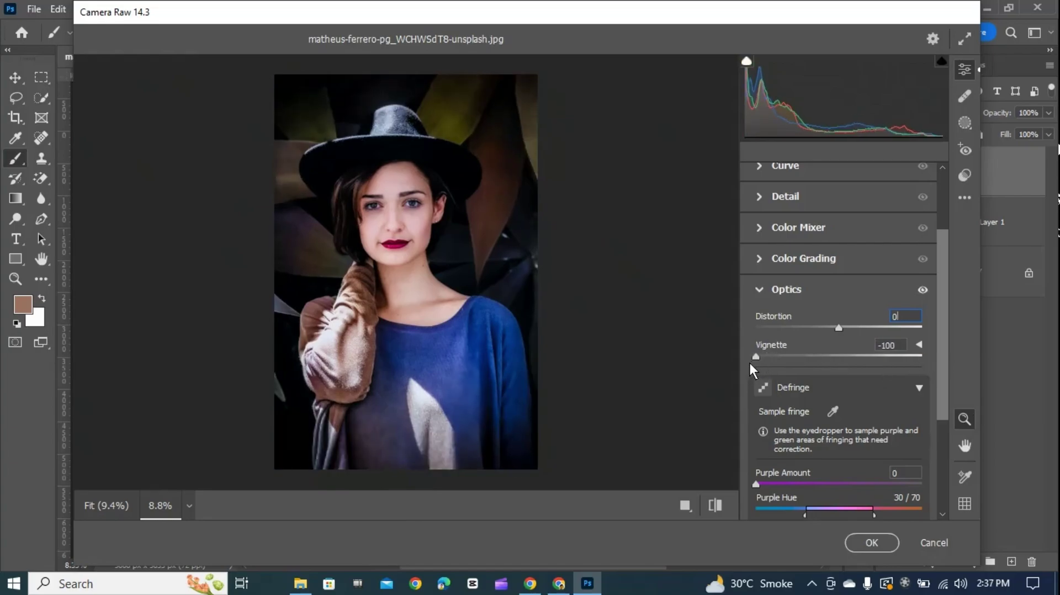
# In the Effects adjustments, set Grain to 70 while viewing the face up close.
pyautogui.scroll(-3, 750, 387)
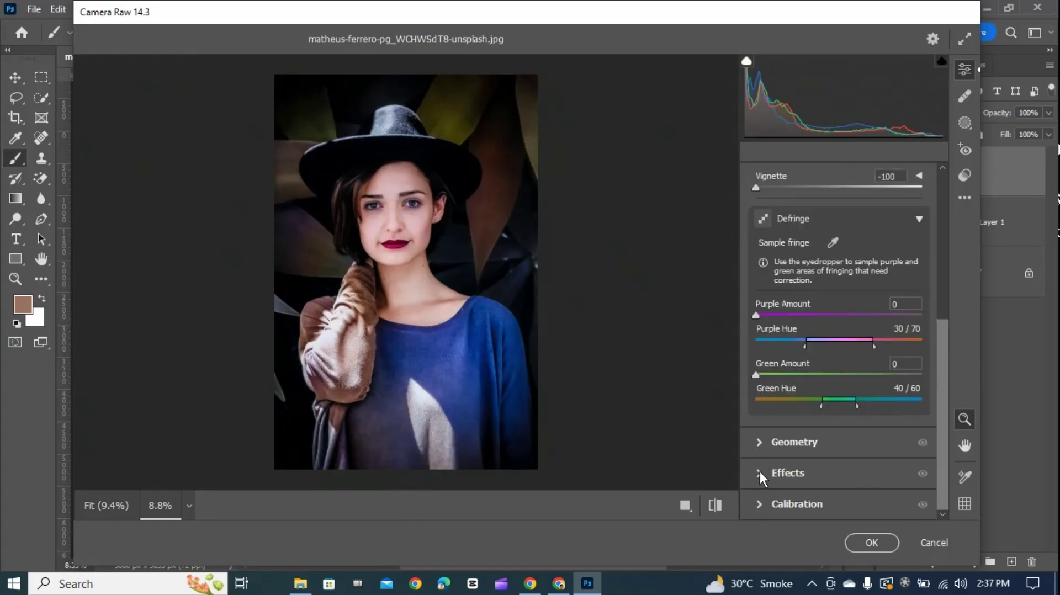
pyautogui.click(760, 471)
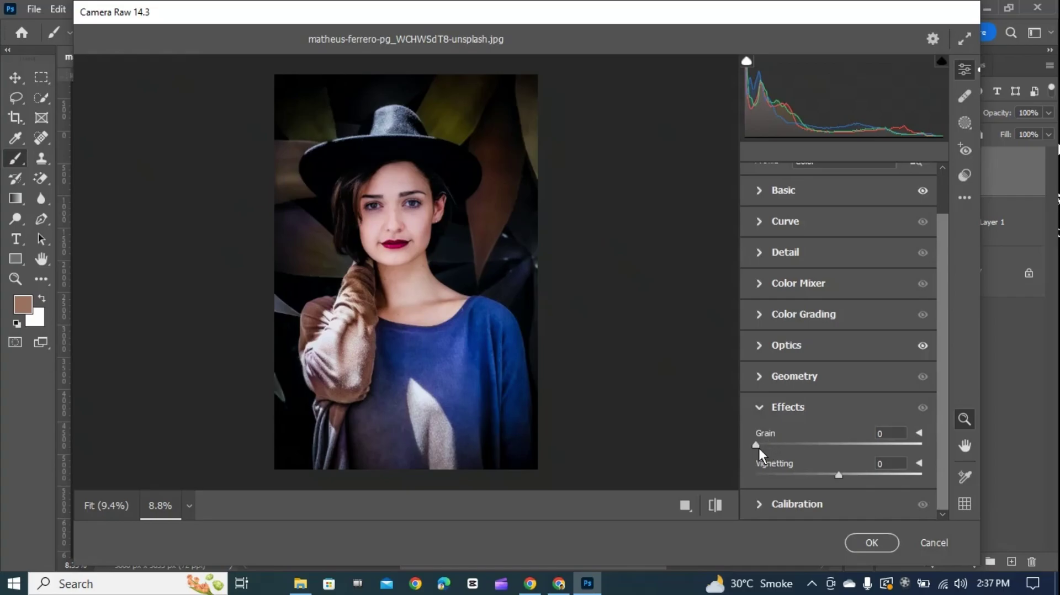
pyautogui.scroll(5, 410, 267)
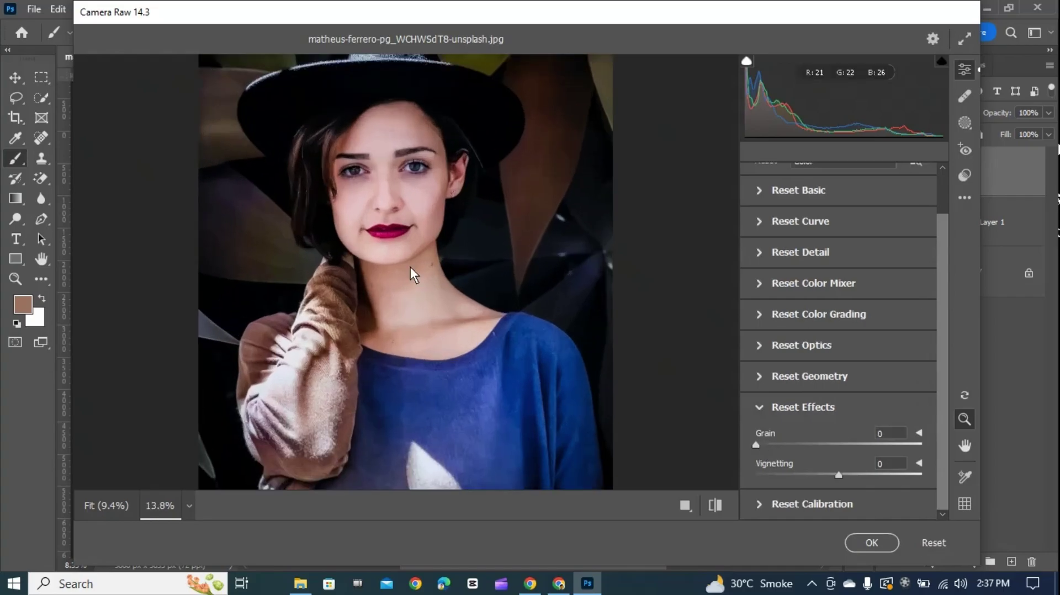
pyautogui.scroll(3, 413, 270)
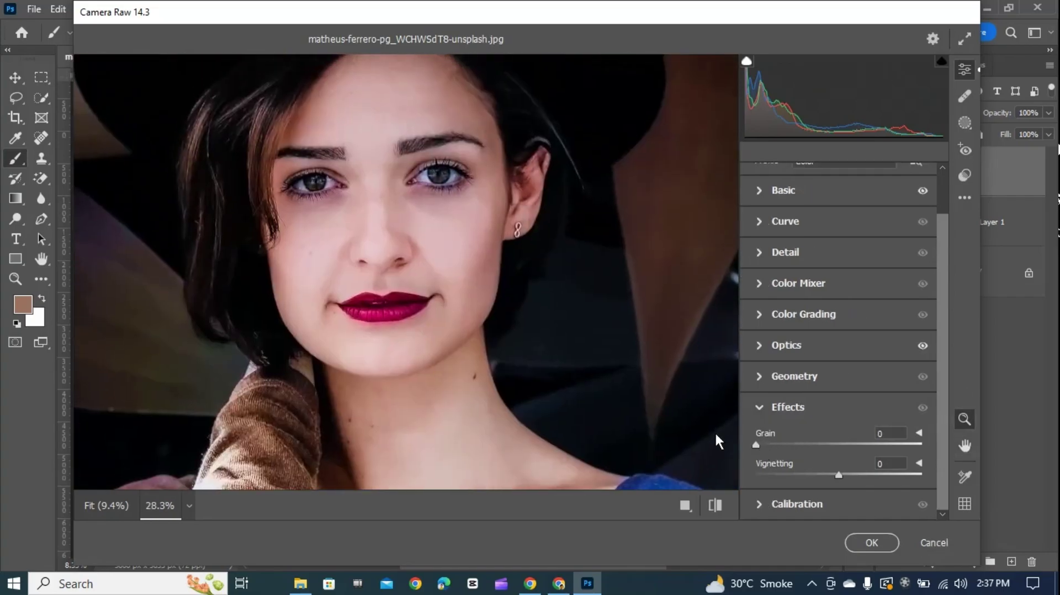
pyautogui.moveTo(756, 444); pyautogui.dragTo(921, 445)
# Try an Effects Vignetting of -68 on the whole portrait, and return it to 0.
pyautogui.moveTo(840, 476); pyautogui.dragTo(783, 472)
pyautogui.scroll(-1, 579, 363)
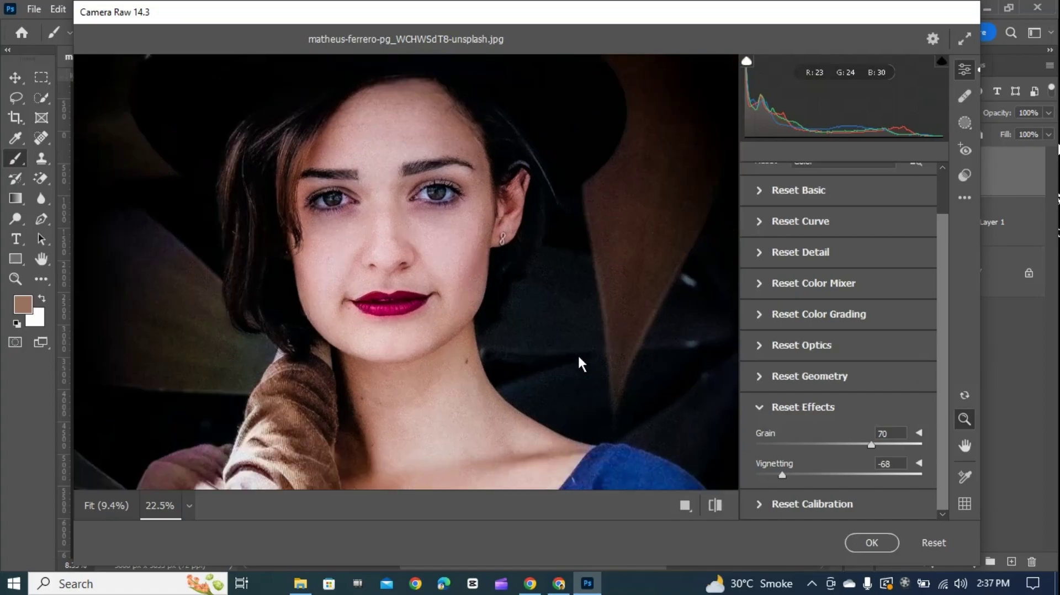
pyautogui.scroll(-2, 580, 364)
pyautogui.scroll(-2, 283, 154)
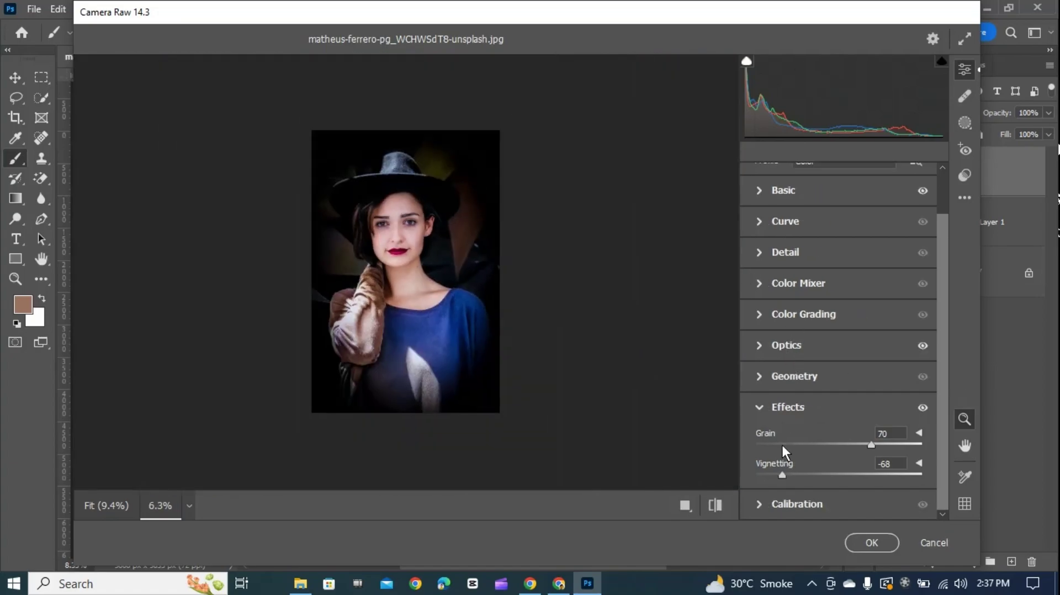
pyautogui.moveTo(783, 478); pyautogui.dragTo(839, 478)
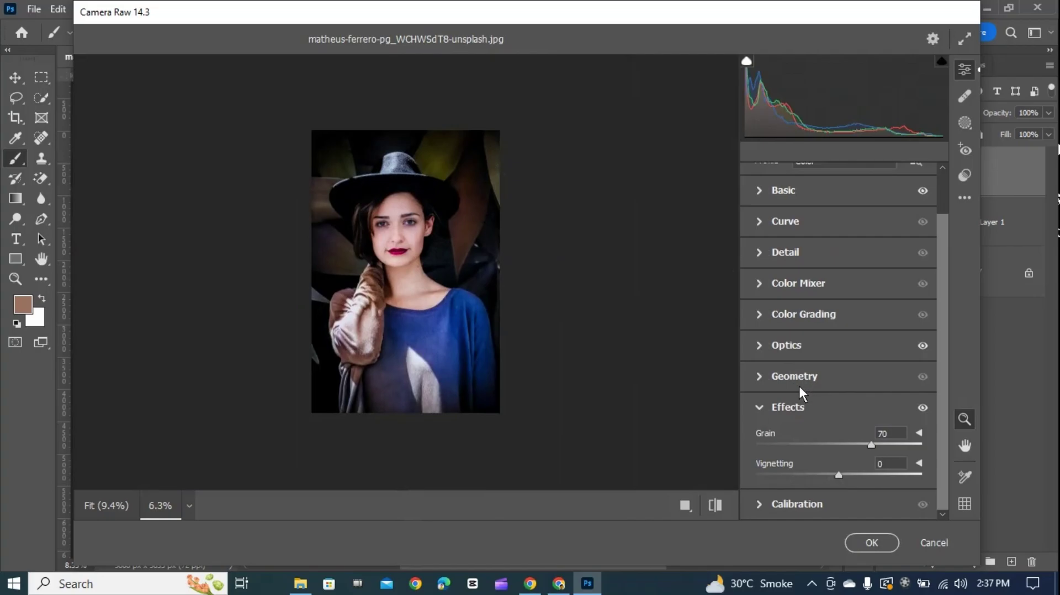
# Compare the portrait before and after the adjustments, and apply the Camera Raw Filter to Layer 2.
pyautogui.click(756, 406)
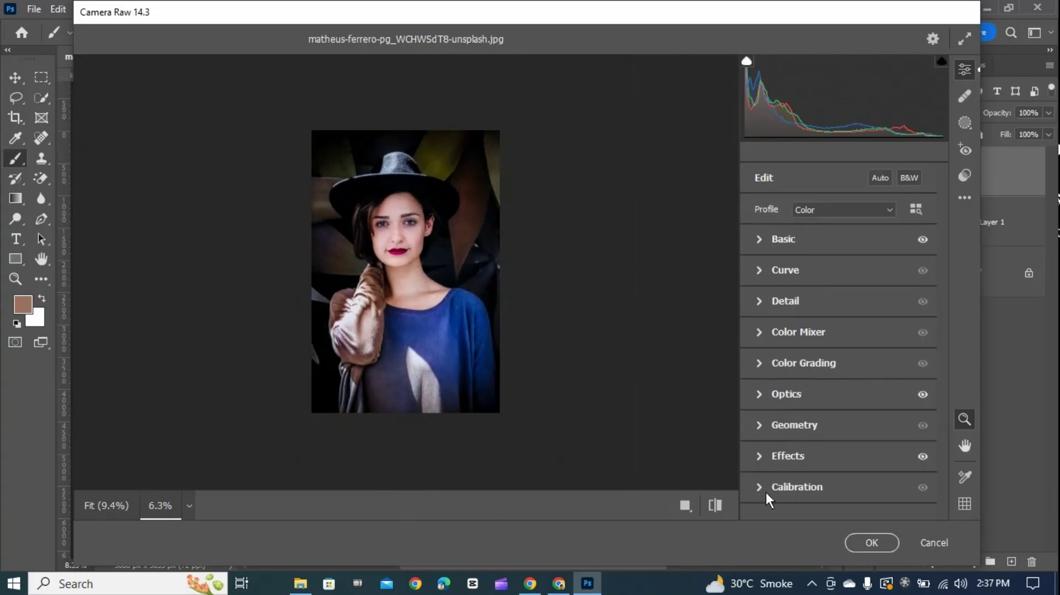
pyautogui.click(717, 505)
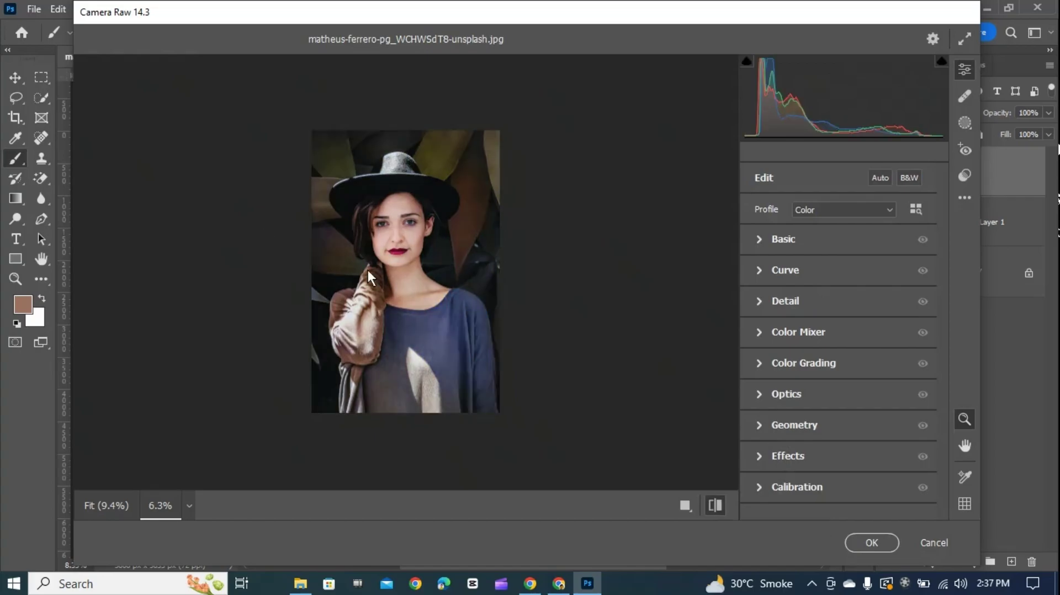
pyautogui.click(716, 505)
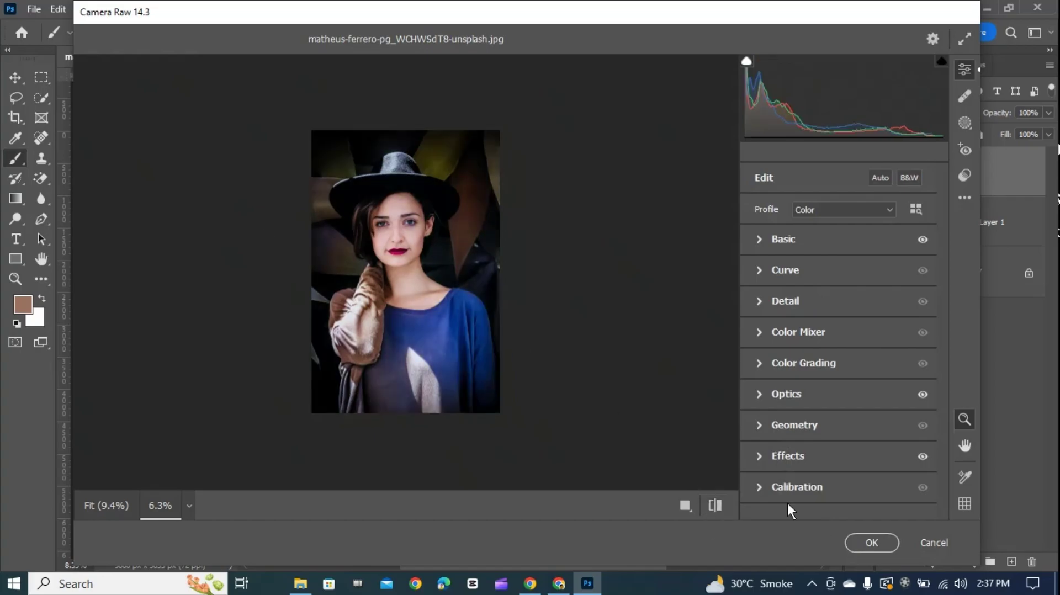
pyautogui.click(861, 542)
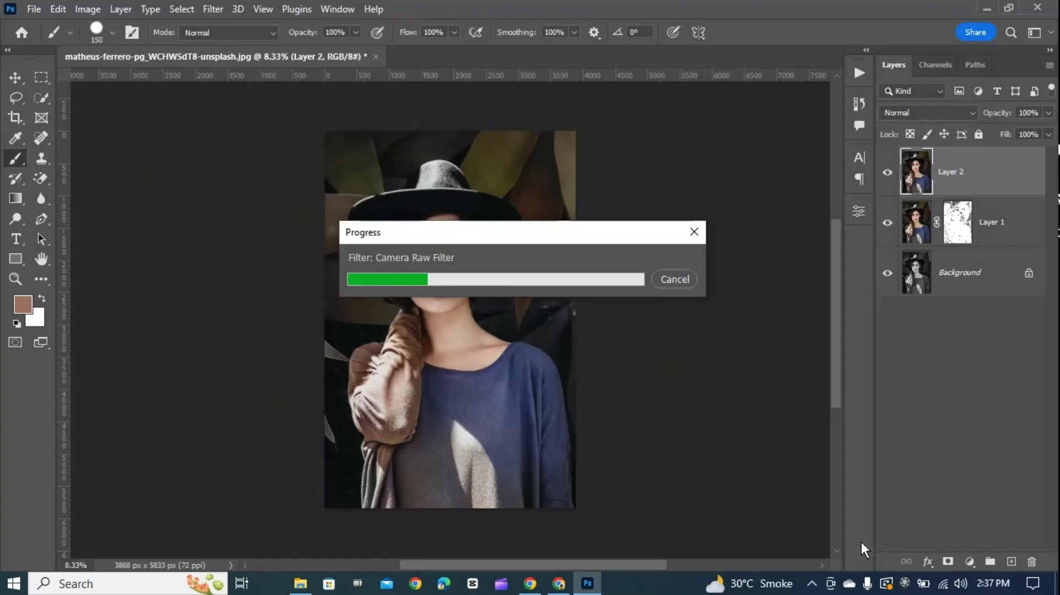
# Add a layer mask to Layer 2 and paint black along the top edge of the background.
pyautogui.scroll(1, 456, 368)
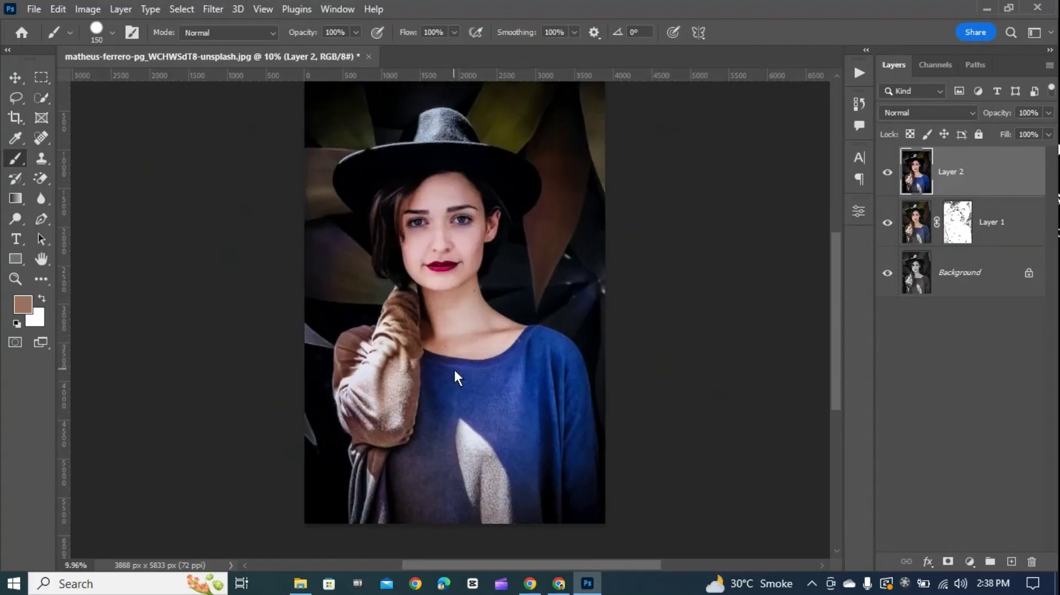
pyautogui.moveTo(452, 368); pyautogui.dragTo(443, 379)
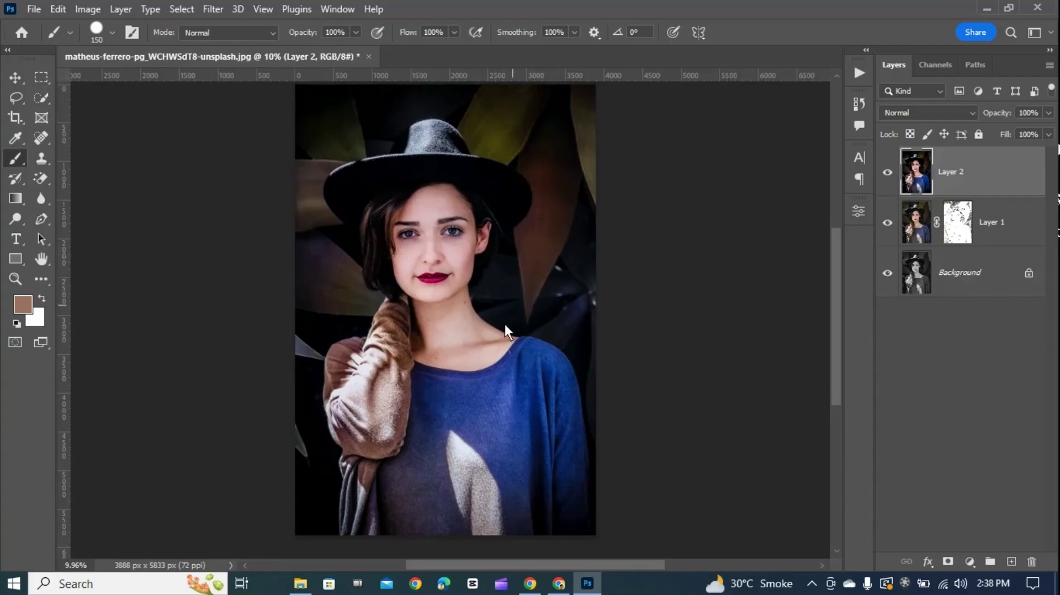
pyautogui.click(948, 562)
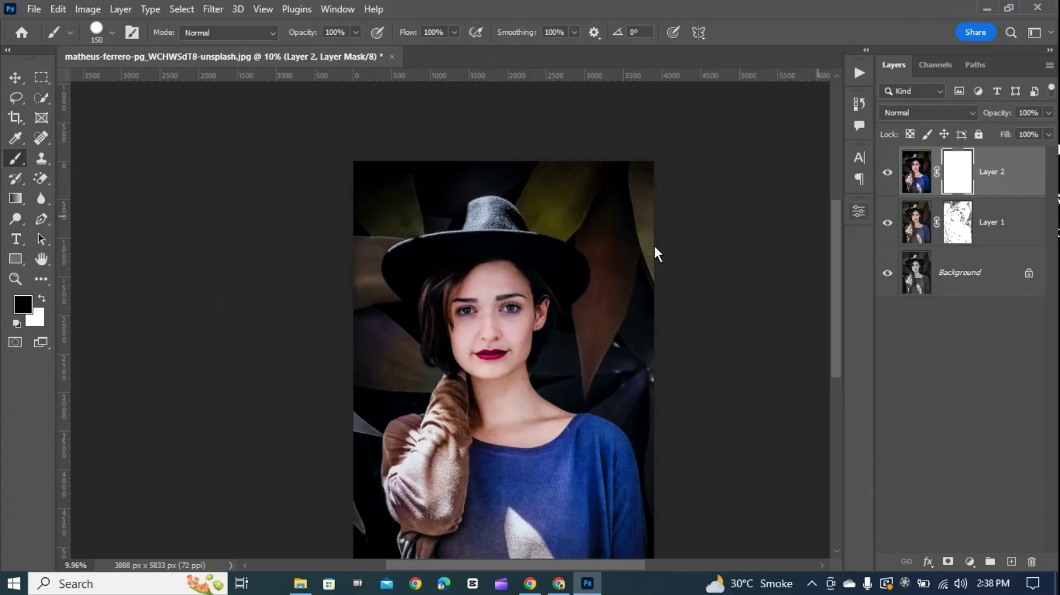
pyautogui.moveTo(650, 167)
pyautogui.mouseDown()
pyautogui.moveTo(326, 153)
pyautogui.moveTo(274, 172)
pyautogui.mouseUp()
# Enlarge the brush to 600 and then 700, and mask out the background along the portrait's right side.
pyautogui.press(']')
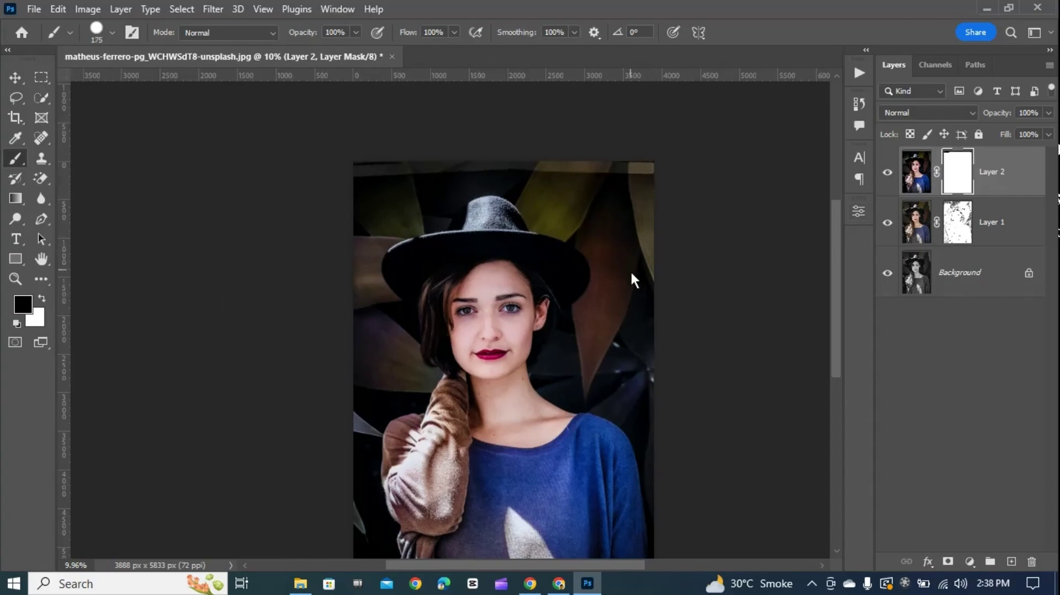
pyautogui.press(']')
pyautogui.press(']')
pyautogui.press(']')
pyautogui.press(']')
pyautogui.press(']')
pyautogui.moveTo(637, 198)
pyautogui.mouseDown()
pyautogui.moveTo(650, 430)
pyautogui.moveTo(692, 515)
pyautogui.mouseUp()
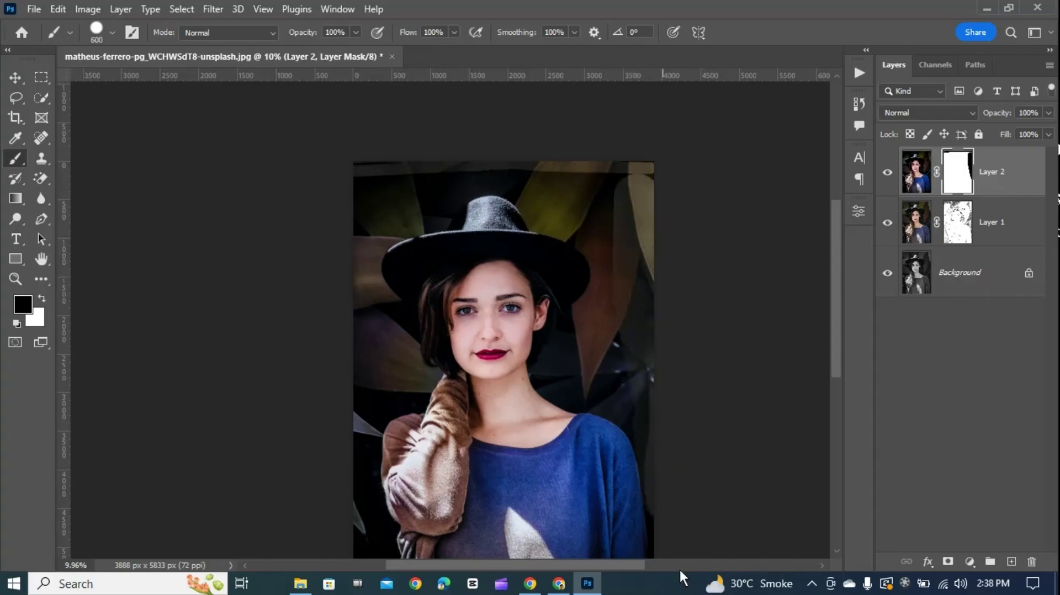
pyautogui.press(']')
pyautogui.moveTo(574, 367)
pyautogui.mouseDown()
pyautogui.moveTo(553, 373)
pyautogui.moveTo(710, 127)
pyautogui.mouseUp()
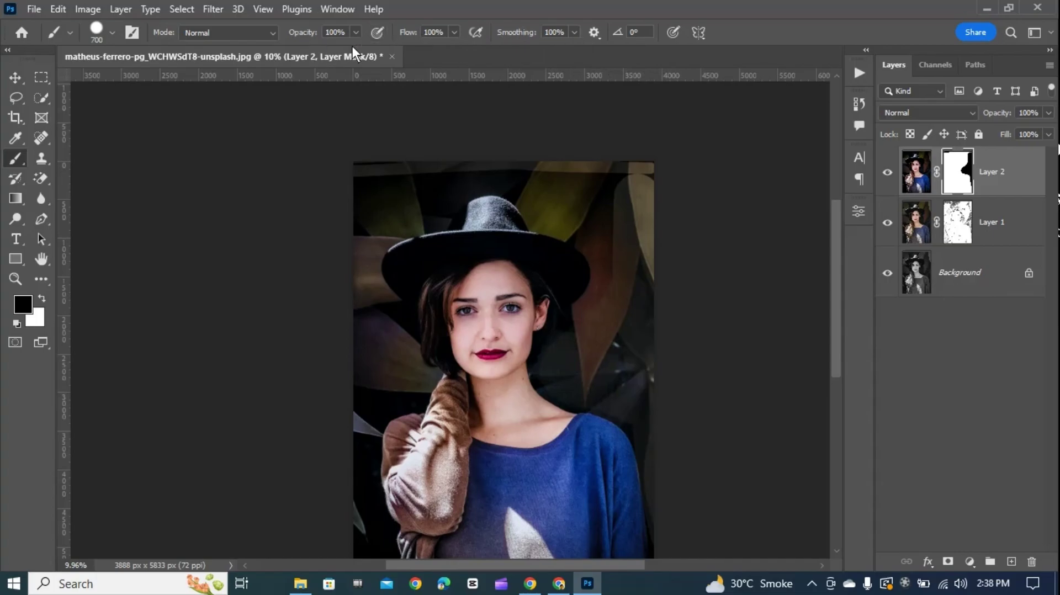
# Mask out the background above the hat and down the portrait's left side with the 700 px brush.
pyautogui.moveTo(600, 172)
pyautogui.mouseDown()
pyautogui.moveTo(362, 308)
pyautogui.moveTo(363, 475)
pyautogui.mouseUp()
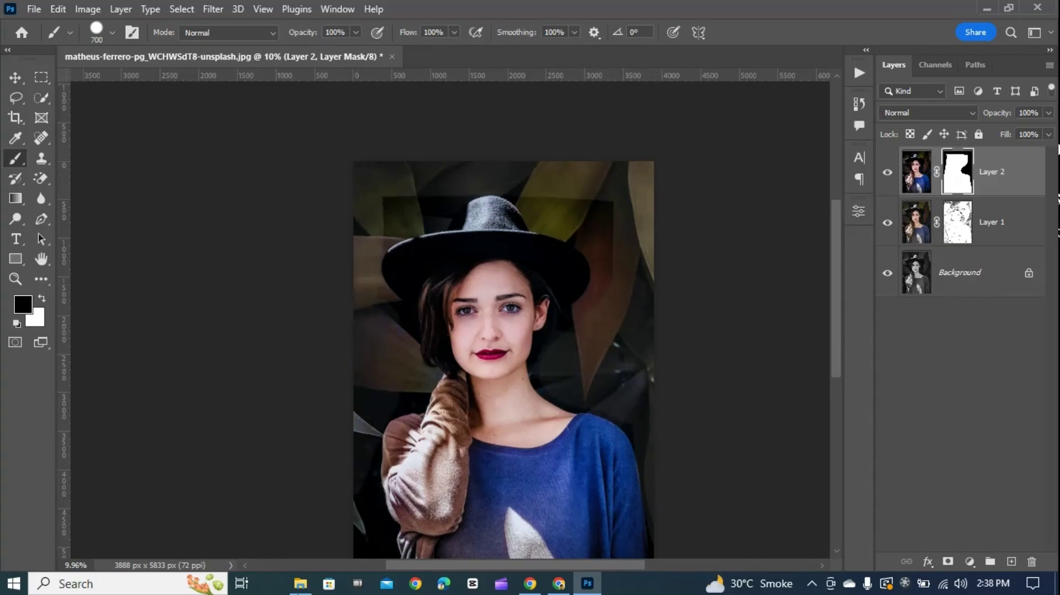
pyautogui.scroll(-3, 364, 442)
pyautogui.moveTo(365, 331); pyautogui.dragTo(365, 441)
# Reduce the brush to 125 and mask out the dark background beside the hanging fabric at the portrait's lower left.
pyautogui.scroll(6, 409, 422)
pyautogui.press('[')
pyautogui.press('[')
pyautogui.press('[')
pyautogui.press('[')
pyautogui.press('[')
pyautogui.press('[')
pyautogui.press('[')
pyautogui.press('[')
pyautogui.press('[')
pyautogui.press('[')
pyautogui.press('[')
pyautogui.moveTo(352, 249)
pyautogui.mouseDown()
pyautogui.moveTo(321, 455)
pyautogui.moveTo(341, 372)
pyautogui.mouseUp()
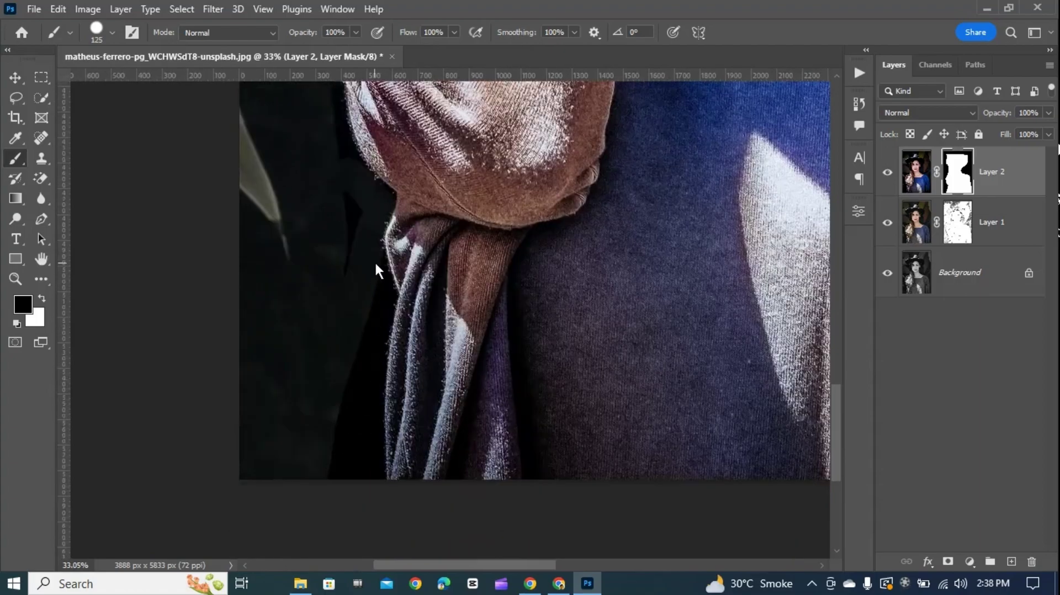
pyautogui.moveTo(374, 262)
pyautogui.mouseDown()
pyautogui.moveTo(366, 512)
pyautogui.moveTo(356, 207)
pyautogui.moveTo(391, 376)
pyautogui.mouseUp()
# Mask out the remaining background patch along the outer edge of the bent sleeve with black.
pyautogui.press('x')
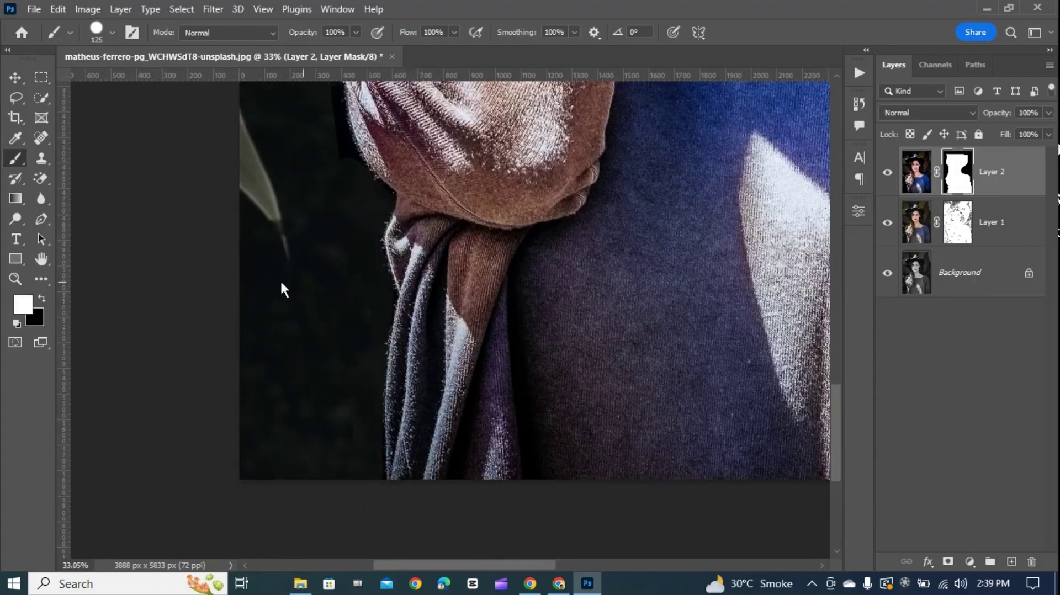
pyautogui.moveTo(125, 114); pyautogui.dragTo(128, 206)
pyautogui.press('x')
pyautogui.moveTo(349, 247); pyautogui.dragTo(330, 187)
pyautogui.scroll(3, 331, 165)
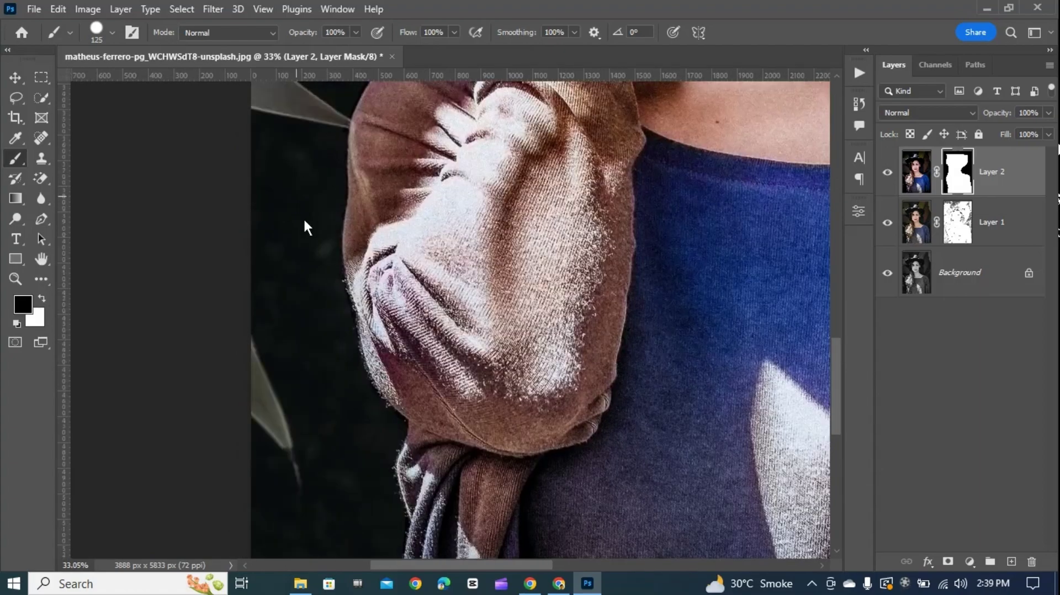
pyautogui.scroll(4, 341, 316)
# Switch to white with a 40 px brush and restore the sleeve edge where the raised forearm meets the shoulder.
pyautogui.press('x')
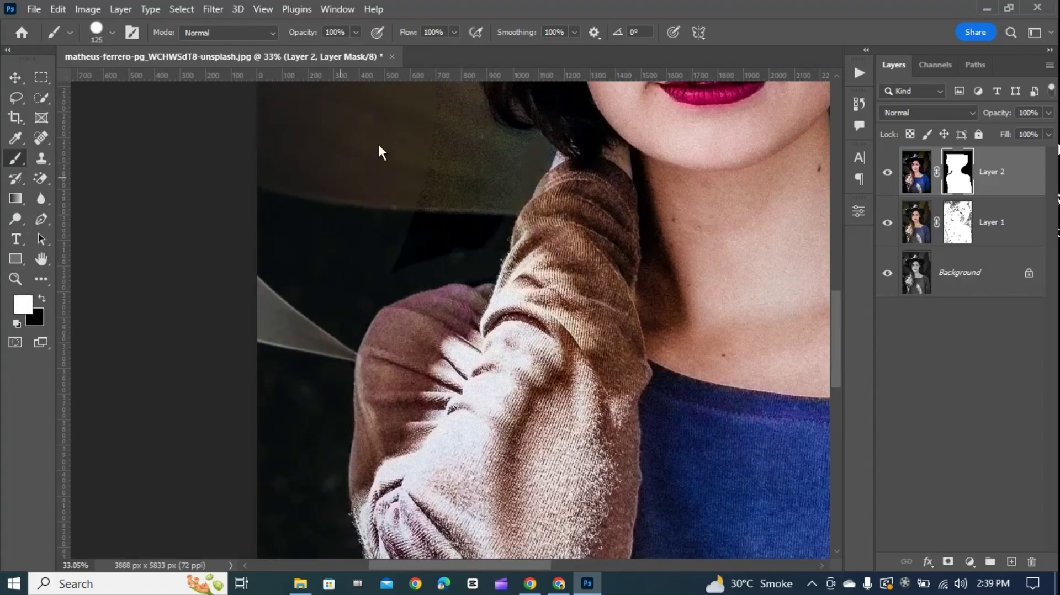
pyautogui.scroll(4, 483, 257)
pyautogui.press('[')
pyautogui.press('[')
pyautogui.press('[')
pyautogui.press('[')
pyautogui.press('[')
pyautogui.press('[')
pyautogui.press('[')
pyautogui.press('[')
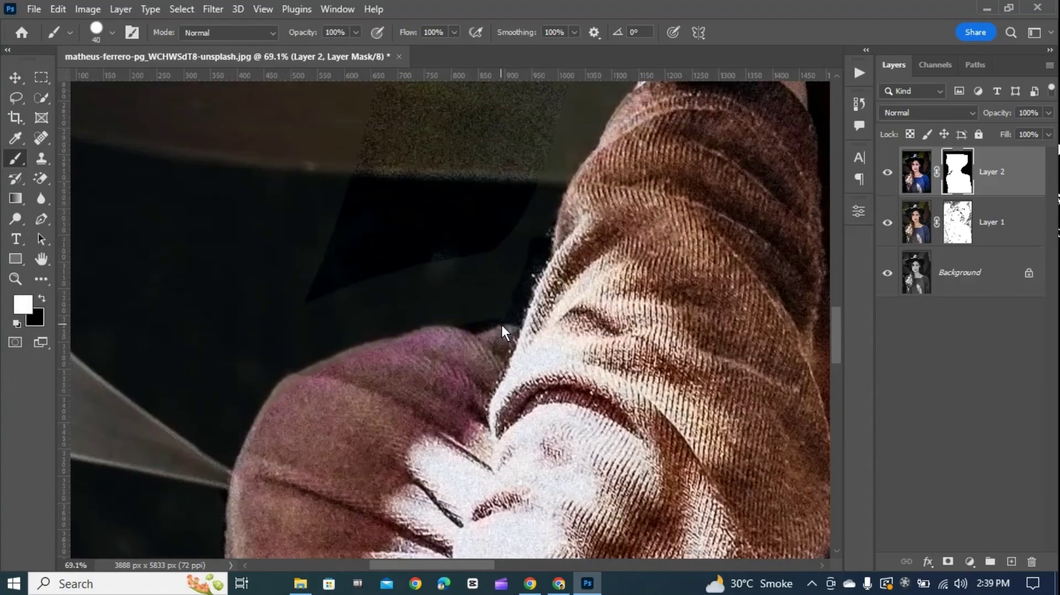
# Switch to black with a 125 px brush and mask out the background above the shoulder and beside the hair ends.
pyautogui.press('x')
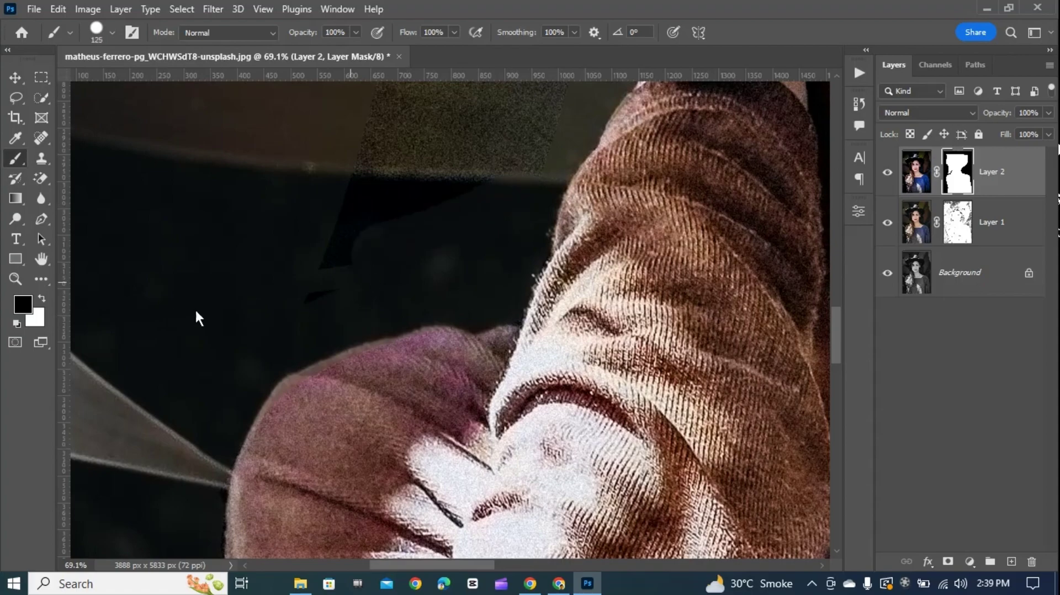
pyautogui.scroll(3, 452, 362)
pyautogui.press(']')
pyautogui.press(']')
pyautogui.press(']')
pyautogui.press(']')
pyautogui.press(']')
pyautogui.press(']')
pyautogui.press(']')
pyautogui.scroll(3, 408, 265)
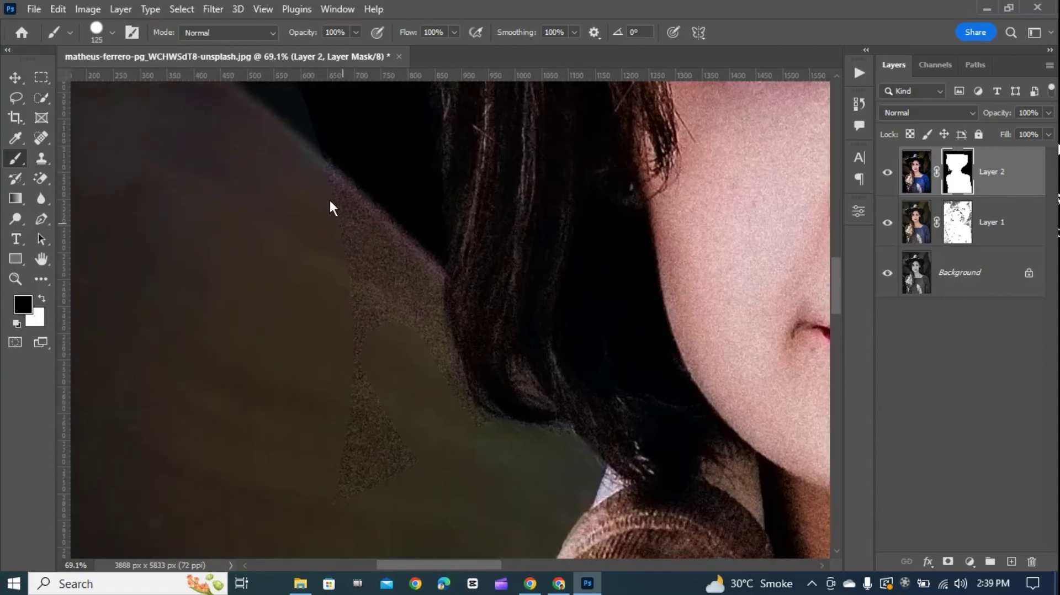
pyautogui.moveTo(536, 400); pyautogui.dragTo(500, 354)
# Switch to white with a 40 px brush and restore the edges of the hair ends beside the jaw.
pyautogui.press('x')
pyautogui.press('[')
pyautogui.press('[')
pyautogui.press('[')
pyautogui.press('[')
pyautogui.press('[')
pyautogui.press('[')
pyautogui.press('[')
pyautogui.press('[')
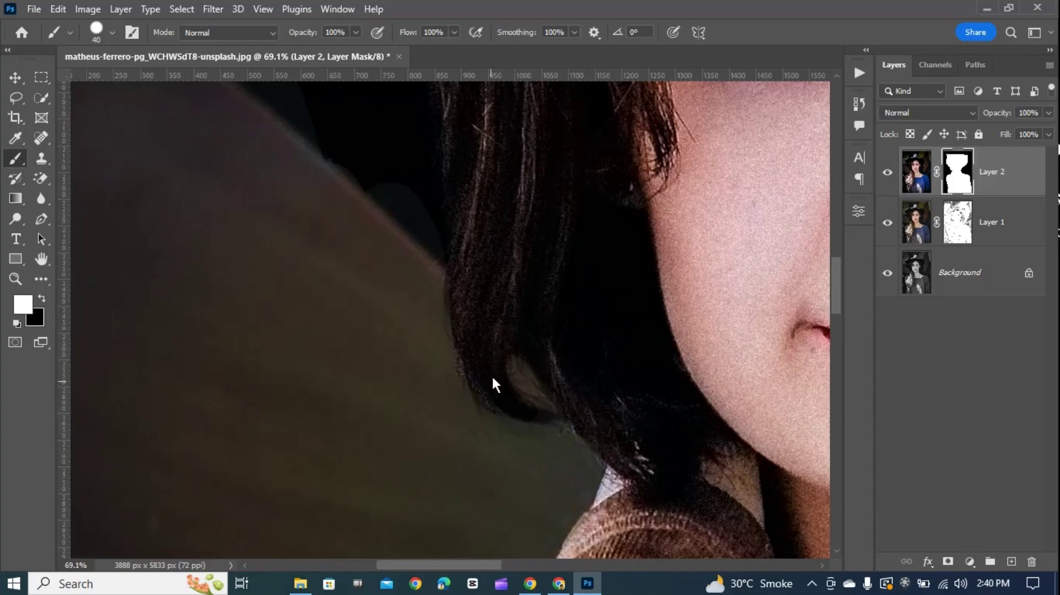
# Undo the last two mask strokes beside the hair, and check the face and hat as a whole.
pyautogui.scroll(1, 495, 379)
pyautogui.press('x')
pyautogui.scroll(4, 438, 353)
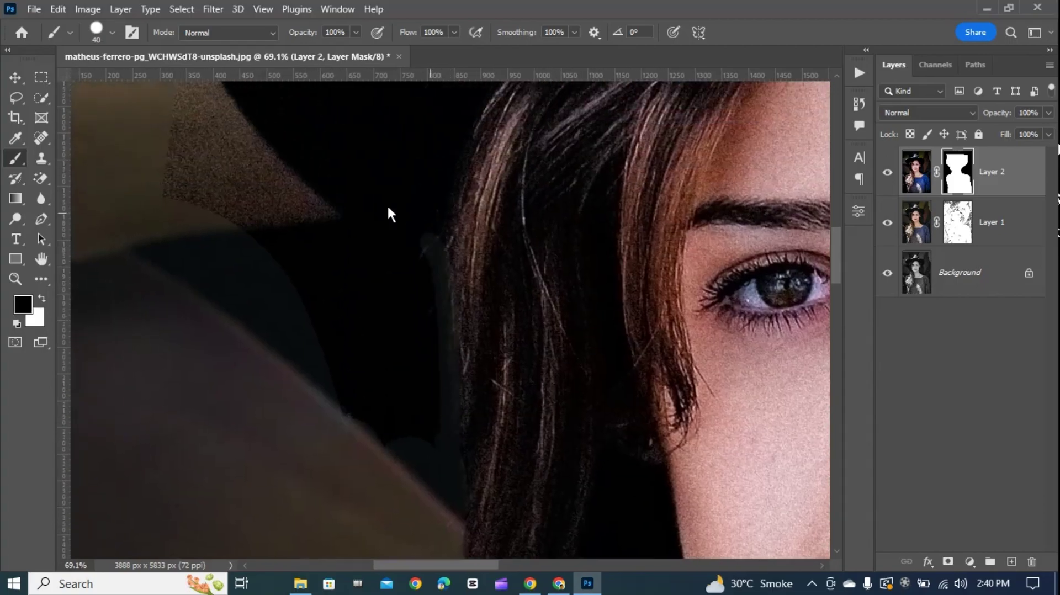
pyautogui.scroll(3, 388, 436)
pyautogui.hotkey('ctrl', 'z')
pyautogui.hotkey('ctrl', 'z')
pyautogui.scroll(-5, 440, 344)
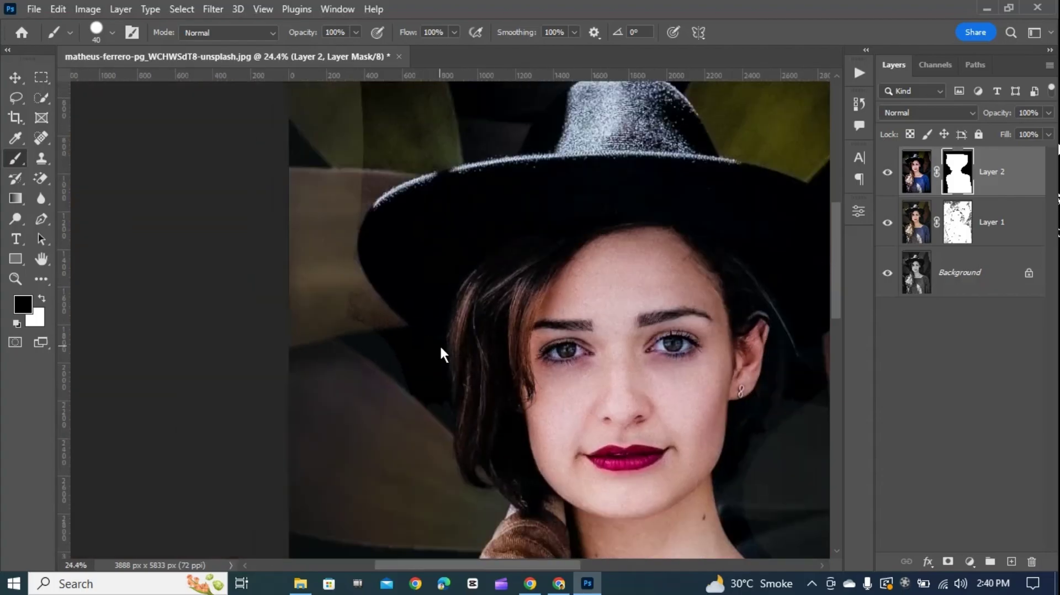
# Enlarge the black brush to 150 px and mask out the background under the hat brim beside the long strands of hair.
pyautogui.scroll(5, 451, 339)
pyautogui.moveTo(452, 364); pyautogui.dragTo(263, 142)
pyautogui.scroll(2, 262, 149)
pyautogui.hscroll(-3, 332, 182)
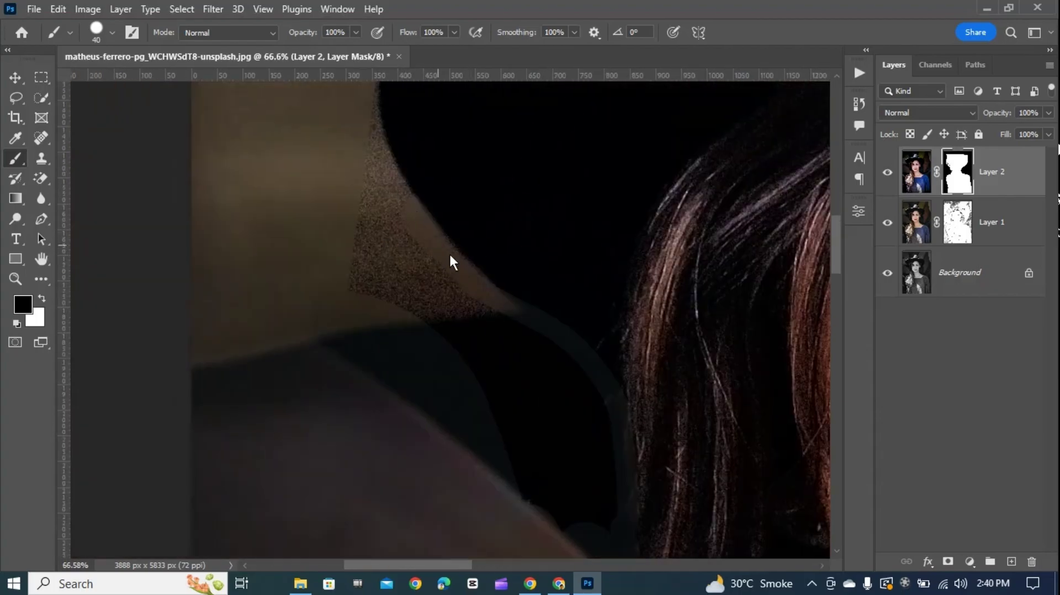
pyautogui.press(']')
pyautogui.press(']')
pyautogui.press(']')
pyautogui.press(']')
pyautogui.press(']')
pyautogui.press(']')
pyautogui.press(']')
pyautogui.press(']')
pyautogui.moveTo(589, 438)
pyautogui.mouseDown()
pyautogui.moveTo(603, 549)
pyautogui.moveTo(258, 225)
pyautogui.mouseUp()
pyautogui.scroll(3, 331, 276)
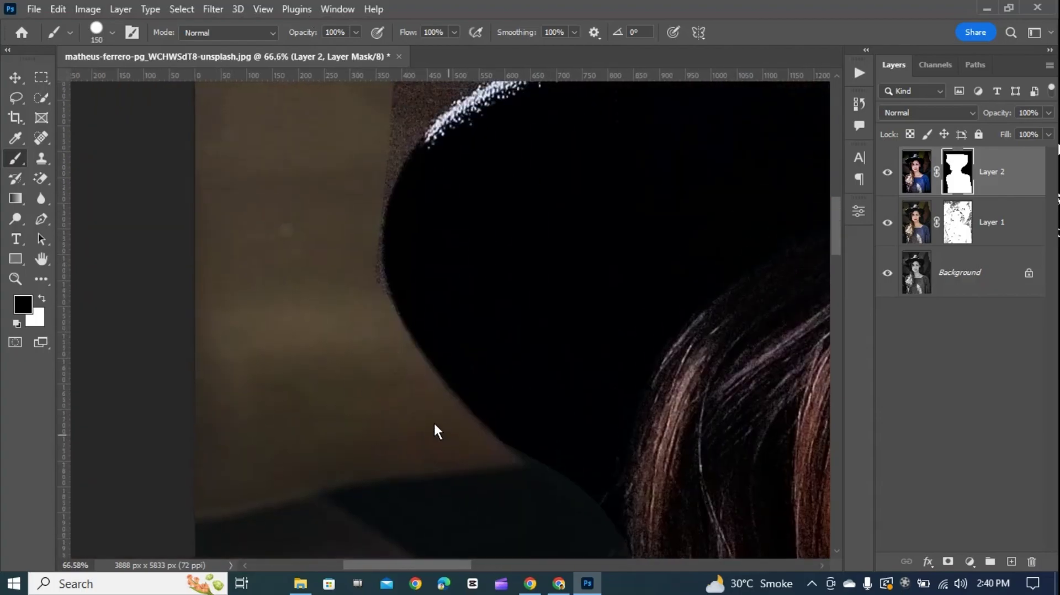
# Mask out the background above the hat brim, from its outer end to the base of the crown.
pyautogui.scroll(2, 362, 177)
pyautogui.scroll(4, 331, 386)
pyautogui.hscroll(2, 331, 386)
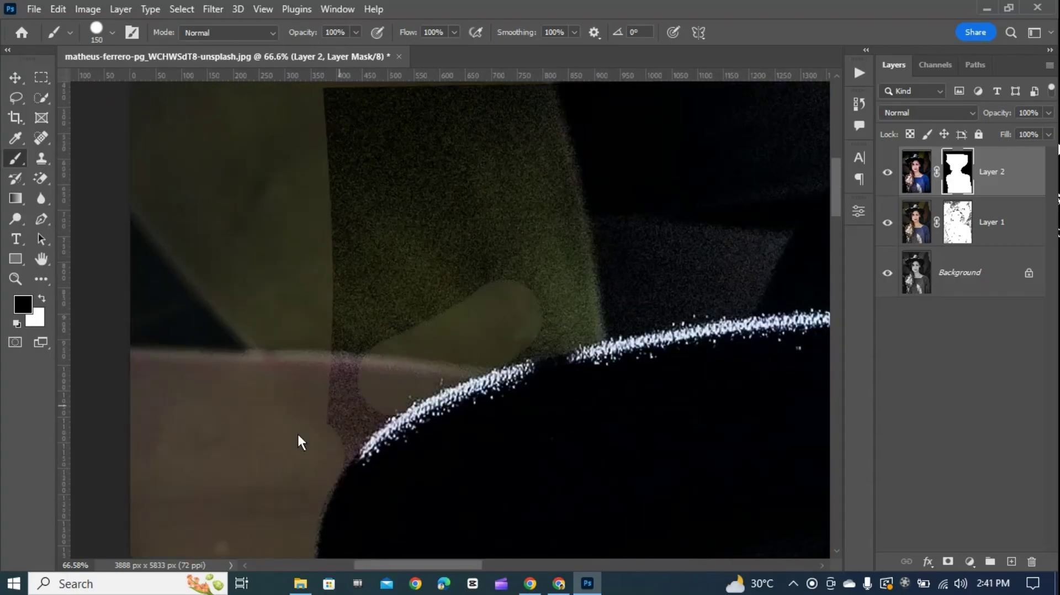
pyautogui.hscroll(3, 339, 461)
pyautogui.moveTo(270, 301); pyautogui.dragTo(551, 298)
# Switch to white and restore the upper edge of the hat brim and the shaded side of the crown.
pyautogui.press('x')
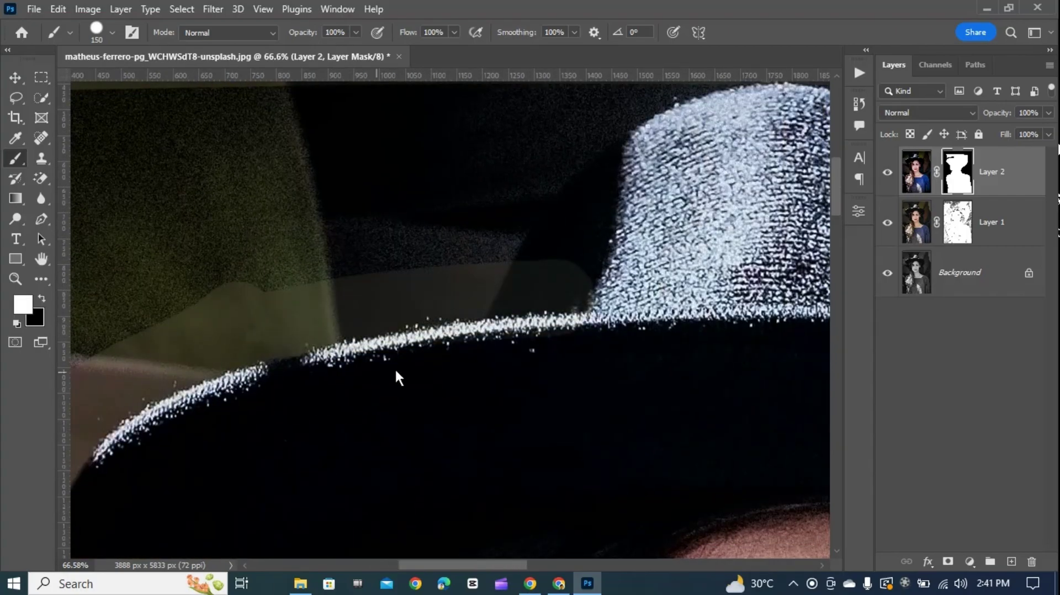
pyautogui.moveTo(395, 373); pyautogui.dragTo(557, 352)
pyautogui.moveTo(581, 190); pyautogui.dragTo(570, 300)
# Switch to black and mask out the leftover background along the brim's upper edge and up beside the crown.
pyautogui.press('x')
pyautogui.moveTo(571, 258)
pyautogui.mouseDown()
pyautogui.moveTo(422, 397)
pyautogui.moveTo(19, 421)
pyautogui.mouseUp()
pyautogui.moveTo(83, 414); pyautogui.dragTo(345, 331)
pyautogui.moveTo(337, 314)
pyautogui.mouseDown()
pyautogui.moveTo(554, 221)
pyautogui.moveTo(306, 141)
pyautogui.moveTo(371, 182)
pyautogui.moveTo(640, 250)
pyautogui.moveTo(674, 194)
pyautogui.mouseUp()
# Switch to white and restore the dark shaded side of the hat crown with the 150 px brush.
pyautogui.scroll(-3, 556, 332)
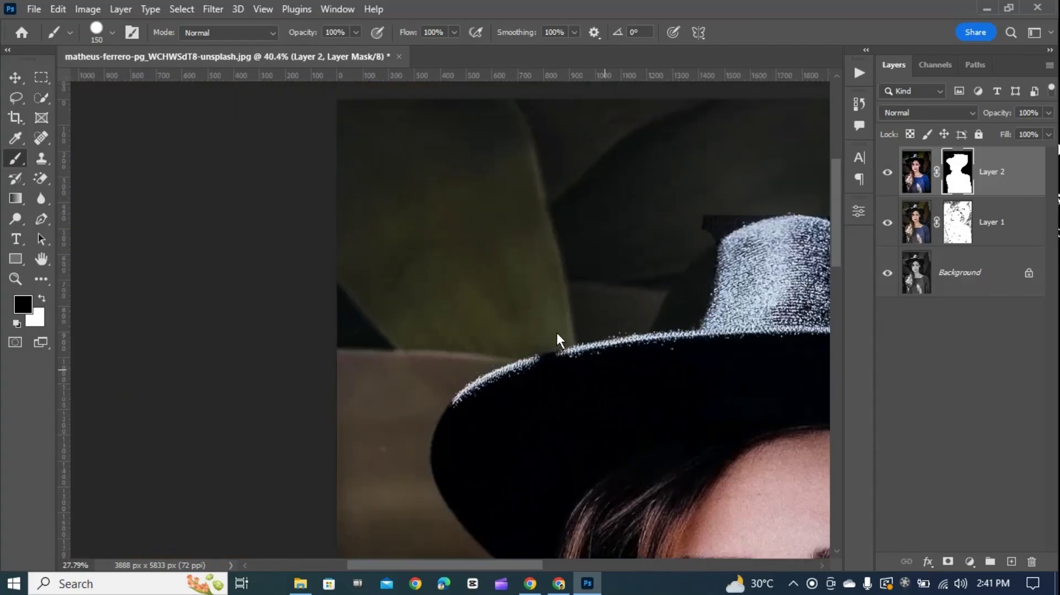
pyautogui.scroll(-2, 350, 358)
pyautogui.scroll(5, 237, 309)
pyautogui.press('x')
pyautogui.press('c')
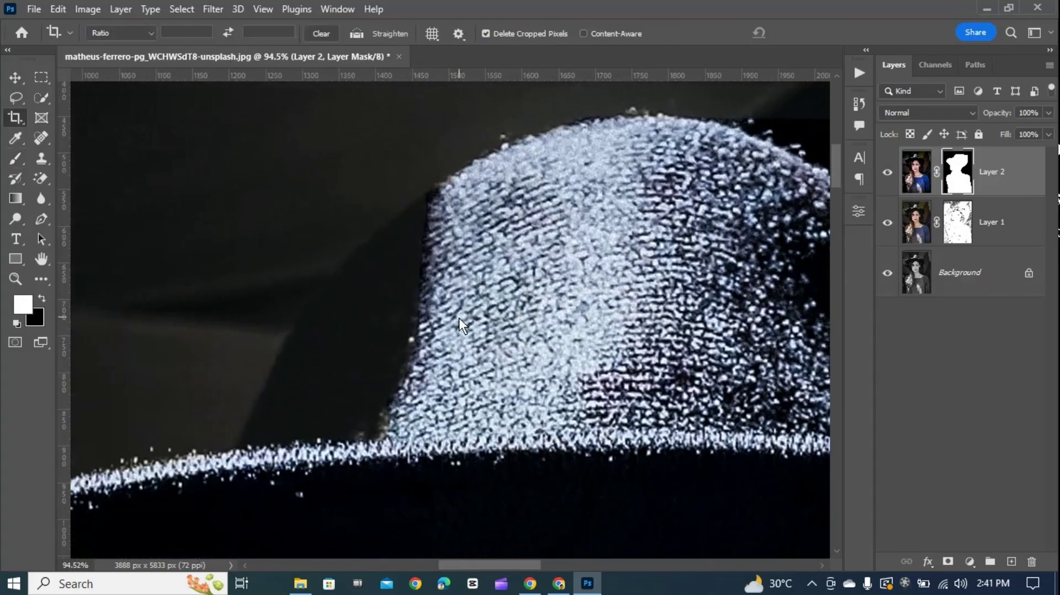
pyautogui.press('b')
pyautogui.moveTo(414, 227)
pyautogui.mouseDown()
pyautogui.moveTo(396, 298)
pyautogui.moveTo(260, 420)
pyautogui.moveTo(351, 359)
pyautogui.mouseUp()
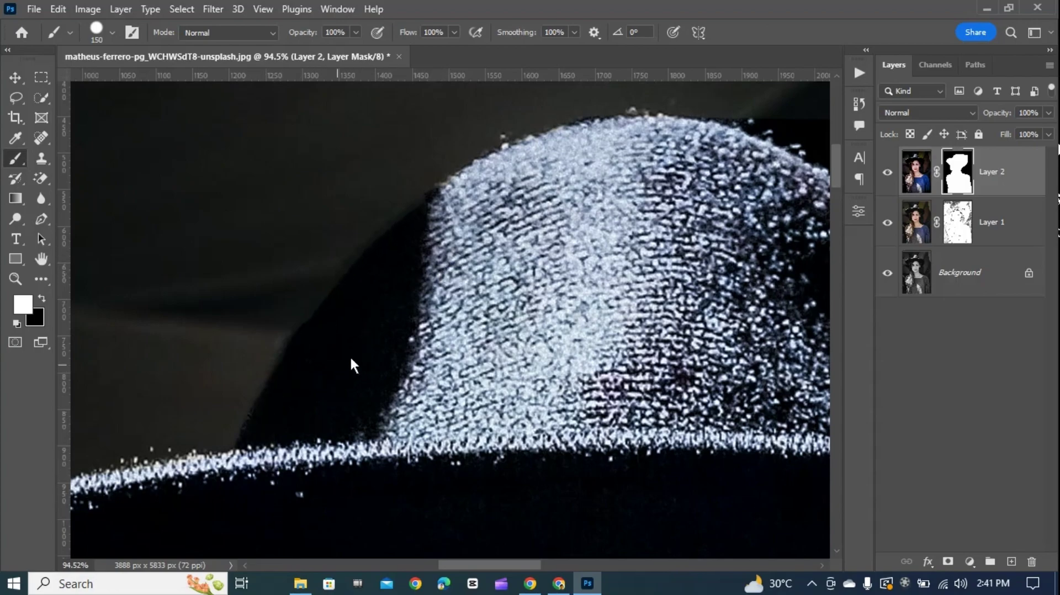
# Switch to black and mask out the background around the top of the crown and along the brim on the ear side.
pyautogui.scroll(-3, 353, 364)
pyautogui.press('x')
pyautogui.moveTo(474, 309)
pyautogui.mouseDown()
pyautogui.moveTo(570, 435)
pyautogui.moveTo(508, 359)
pyautogui.moveTo(709, 469)
pyautogui.mouseUp()
pyautogui.moveTo(778, 471); pyautogui.dragTo(362, 427)
pyautogui.moveTo(111, 248)
pyautogui.mouseDown()
pyautogui.moveTo(707, 271)
pyautogui.moveTo(124, 293)
pyautogui.moveTo(588, 369)
pyautogui.moveTo(592, 491)
pyautogui.moveTo(566, 541)
pyautogui.mouseUp()
pyautogui.moveTo(563, 510); pyautogui.dragTo(608, 344)
pyautogui.moveTo(244, 268)
pyautogui.mouseDown()
pyautogui.moveTo(654, 421)
pyautogui.moveTo(484, 385)
pyautogui.moveTo(629, 492)
pyautogui.mouseUp()
pyautogui.moveTo(636, 498)
pyautogui.mouseDown()
pyautogui.moveTo(686, 356)
pyautogui.moveTo(573, 314)
pyautogui.moveTo(610, 497)
pyautogui.moveTo(672, 318)
pyautogui.mouseUp()
pyautogui.moveTo(646, 227)
pyautogui.mouseDown()
pyautogui.moveTo(616, 406)
pyautogui.moveTo(629, 284)
pyautogui.moveTo(603, 326)
pyautogui.mouseUp()
pyautogui.moveTo(573, 367); pyautogui.dragTo(556, 383)
pyautogui.scroll(-10, 643, 308)
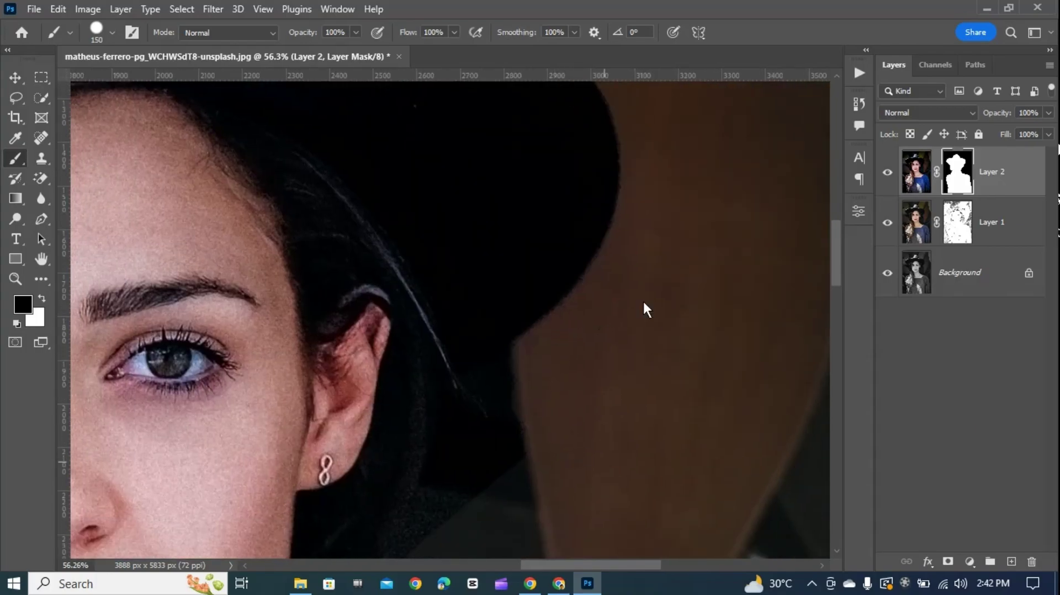
# Mask out the background below the brim beside the ear, and restore the hair edge along the jaw in white.
pyautogui.moveTo(415, 347)
pyautogui.mouseDown()
pyautogui.moveTo(488, 419)
pyautogui.moveTo(627, 488)
pyautogui.mouseUp()
pyautogui.scroll(5, 454, 386)
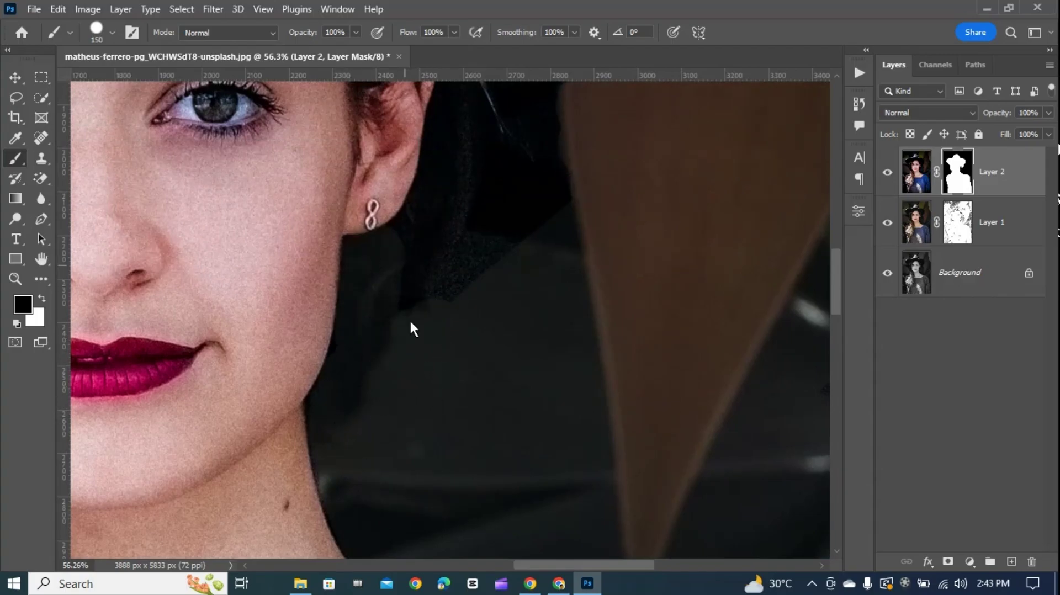
pyautogui.press('x')
pyautogui.scroll(2, 414, 270)
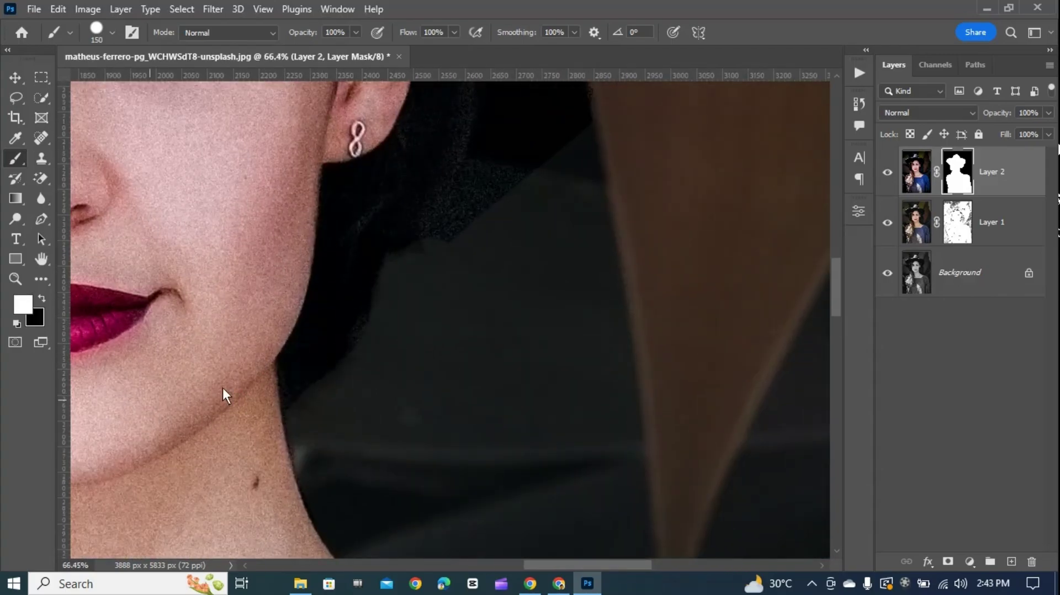
# Switch to black with a 45 px brush and mask out the background between the hair behind the ear and the hat brim.
pyautogui.press('x')
pyautogui.scroll(3, 386, 359)
pyautogui.hscroll(1, 387, 359)
pyautogui.press('[')
pyautogui.press('[')
pyautogui.press('[')
pyautogui.press('[')
pyautogui.press('[')
pyautogui.press('[')
pyautogui.press('[')
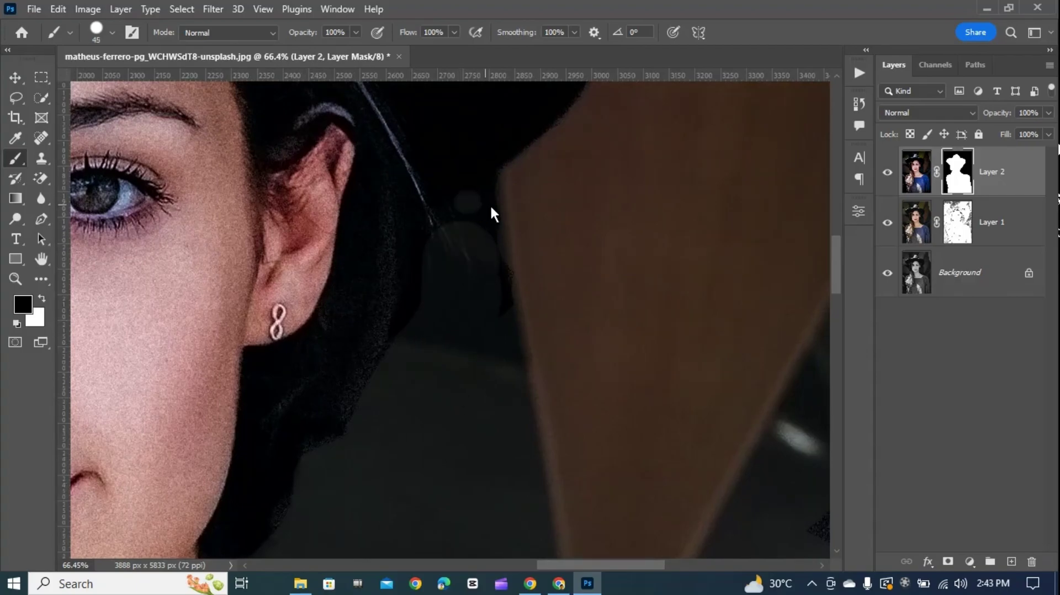
pyautogui.scroll(-3, 512, 386)
pyautogui.scroll(3, 507, 335)
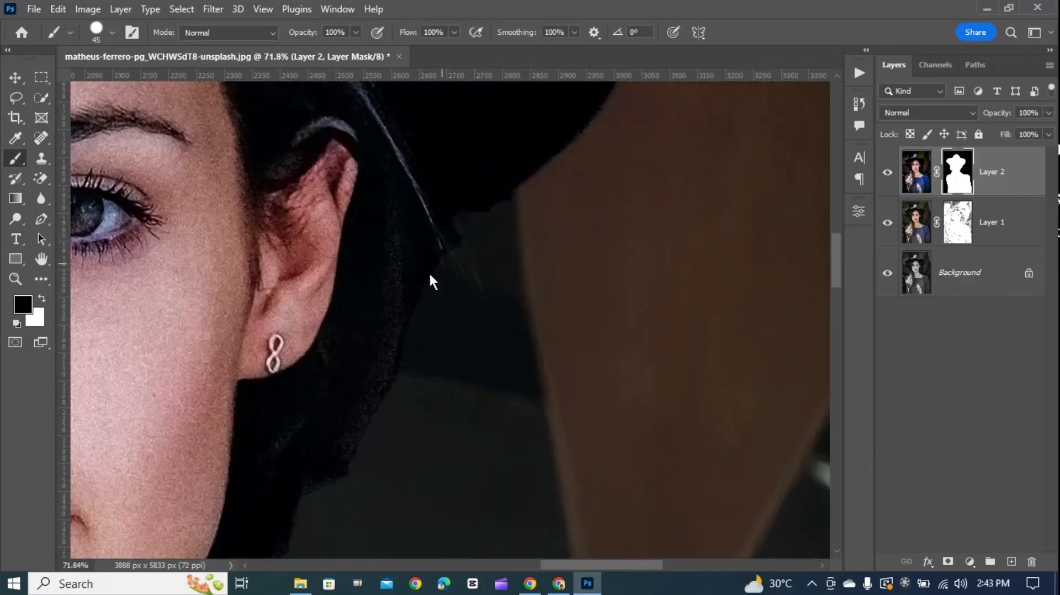
# Enlarge the black brush to 125 px and mask out the background above and beside the blue sweater's shoulder.
pyautogui.scroll(-5, 421, 328)
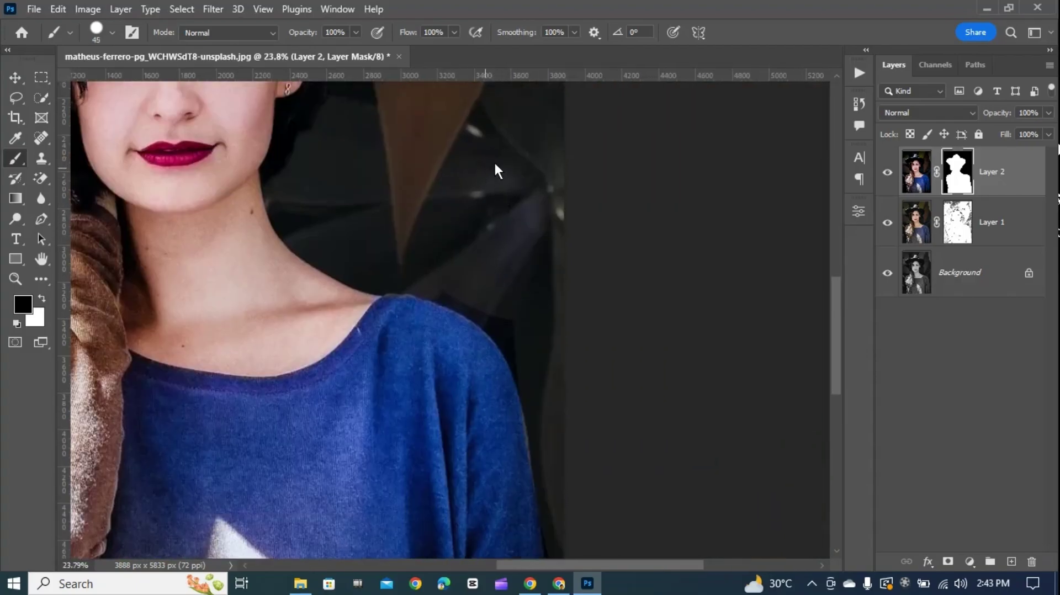
pyautogui.press(']')
pyautogui.press(']')
pyautogui.press(']')
pyautogui.press(']')
pyautogui.press(']')
pyautogui.press(']')
pyautogui.press(']')
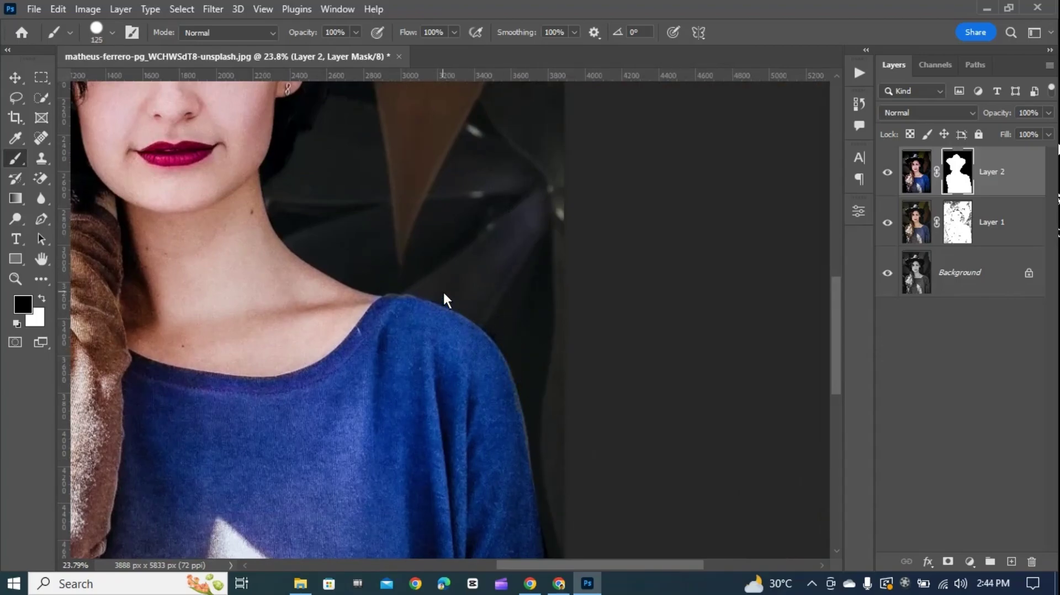
# Restore the blue sleeve's outer edge in white and mask out the narrow background strip beside it in black.
pyautogui.press('x')
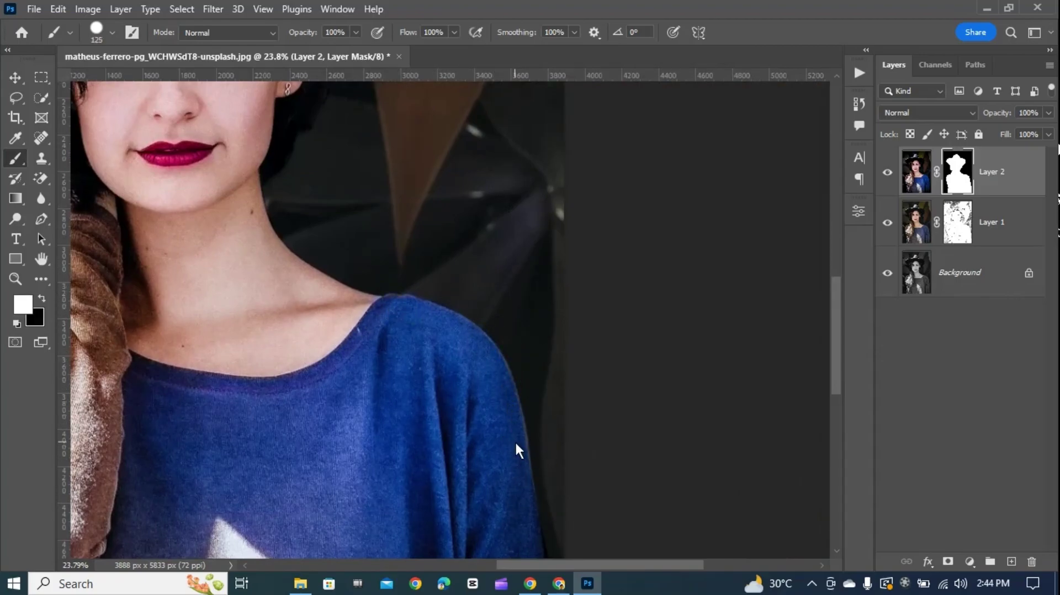
pyautogui.moveTo(514, 440); pyautogui.dragTo(526, 182)
pyautogui.press('x')
pyautogui.moveTo(565, 291)
pyautogui.mouseDown()
pyautogui.moveTo(561, 251)
pyautogui.moveTo(571, 500)
pyautogui.mouseUp()
pyautogui.press('x')
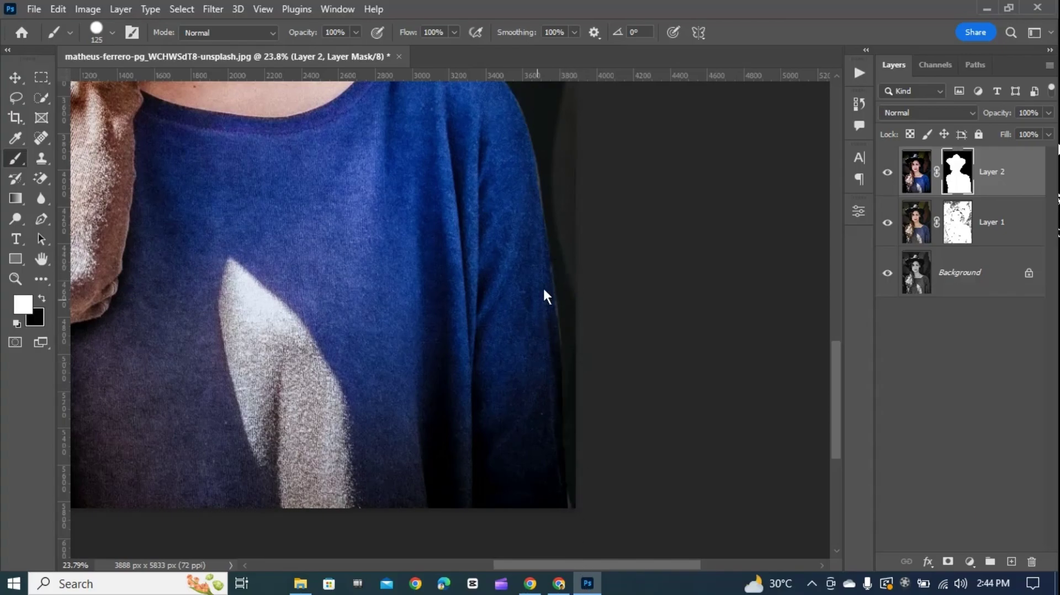
pyautogui.scroll(-5, 473, 414)
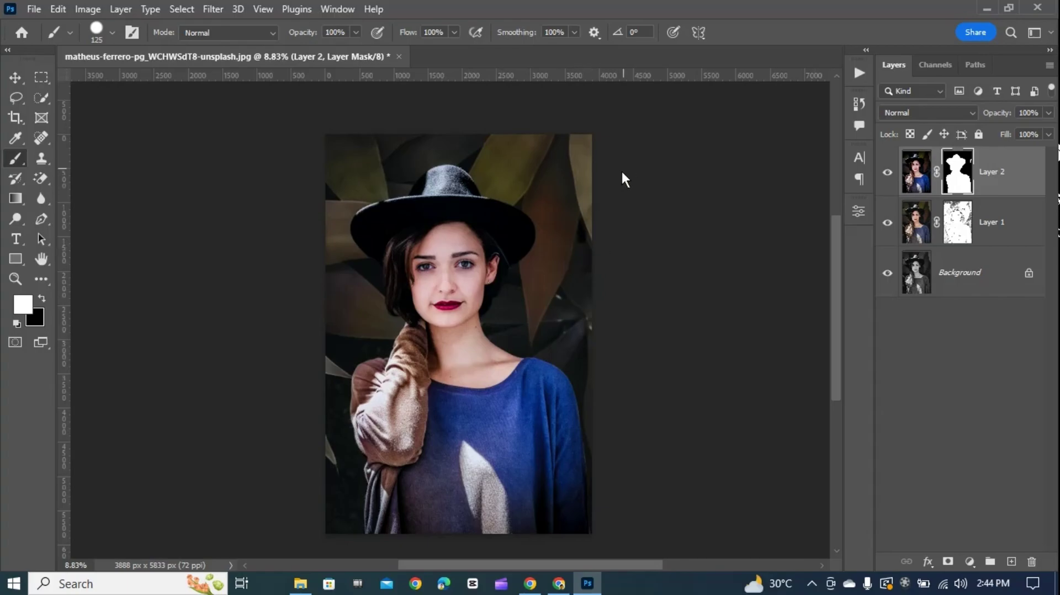
# Select Layer 1's mask and paint the background black with a 700 px brush to remove its color.
pyautogui.press('x')
pyautogui.press(']')
pyautogui.press(']')
pyautogui.press(']')
pyautogui.press(']')
pyautogui.press(']')
pyautogui.press(']')
pyautogui.press(']')
pyautogui.press(']')
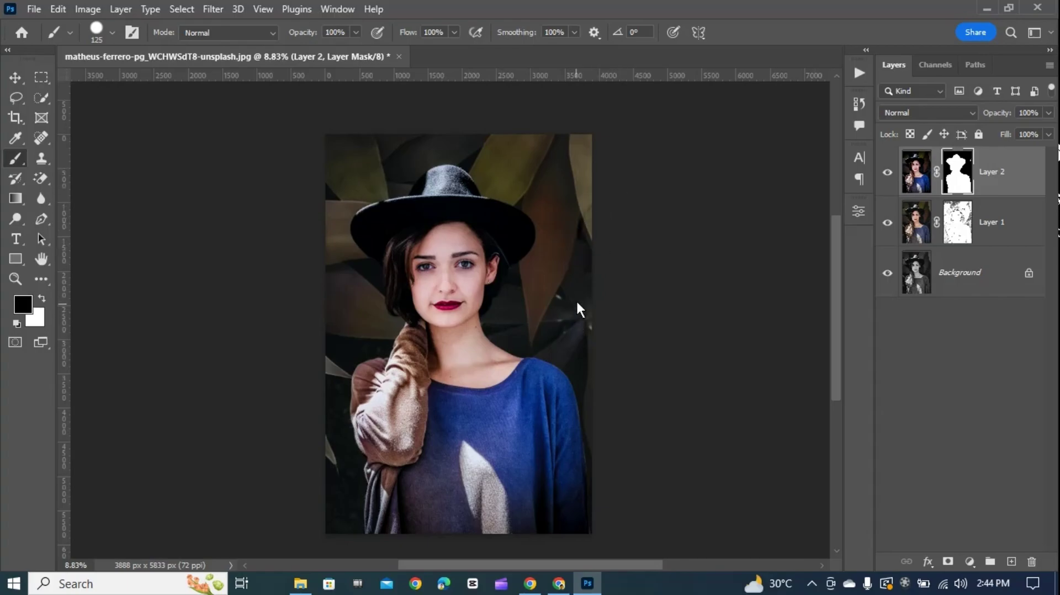
pyautogui.click(957, 234)
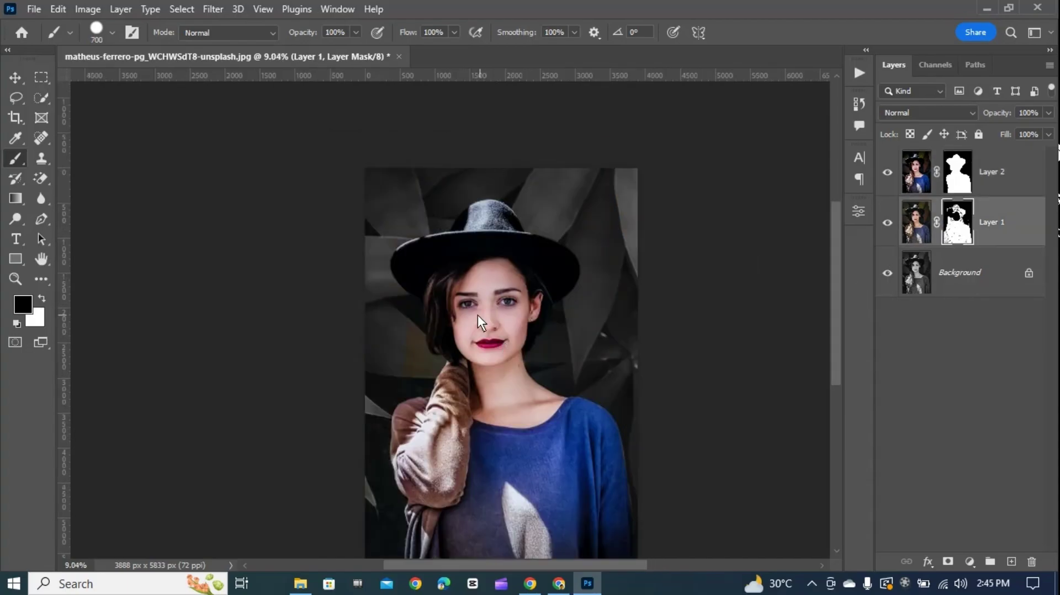
pyautogui.scroll(10, 478, 309)
pyautogui.press('[')
pyautogui.press('[')
pyautogui.press('[')
pyautogui.press('[')
pyautogui.press('[')
pyautogui.press('[')
pyautogui.press('[')
pyautogui.press('[')
pyautogui.press('[')
pyautogui.press('[')
pyautogui.press('[')
pyautogui.press('[')
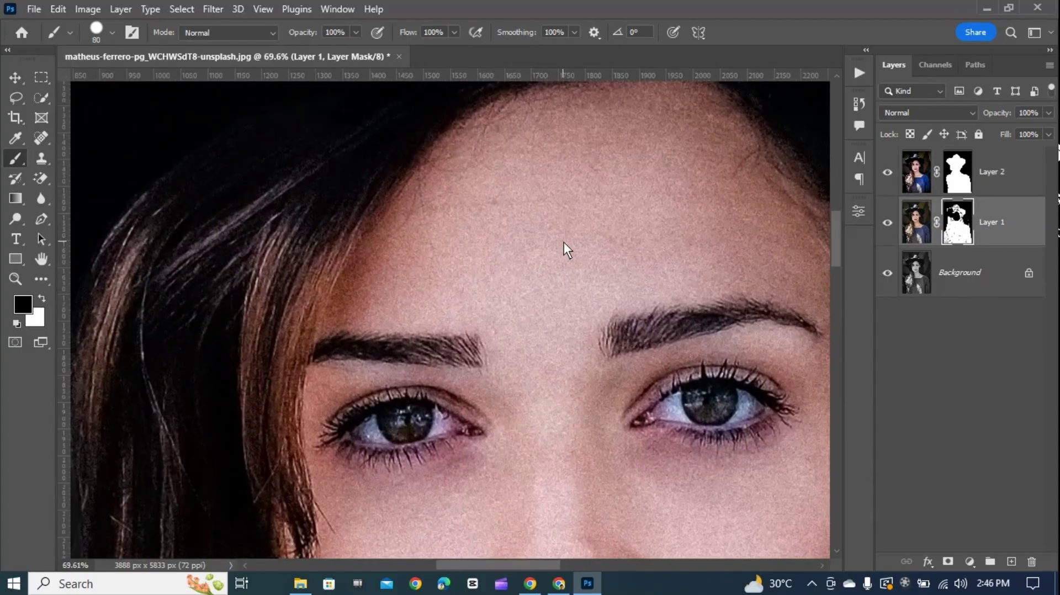
# Enlarge the black brush to 1500 px and paint over most of the woman and remaining background on Layer 1's mask.
pyautogui.press(']')
pyautogui.press(']')
pyautogui.press(']')
pyautogui.press(']')
pyautogui.press(']')
pyautogui.press(']')
pyautogui.press(']')
pyautogui.press(']')
pyautogui.press(']')
pyautogui.press(']')
pyautogui.press(']')
pyautogui.press(']')
pyautogui.press(']')
pyautogui.press(']')
pyautogui.press(']')
pyautogui.press(']')
pyautogui.scroll(-12, 556, 273)
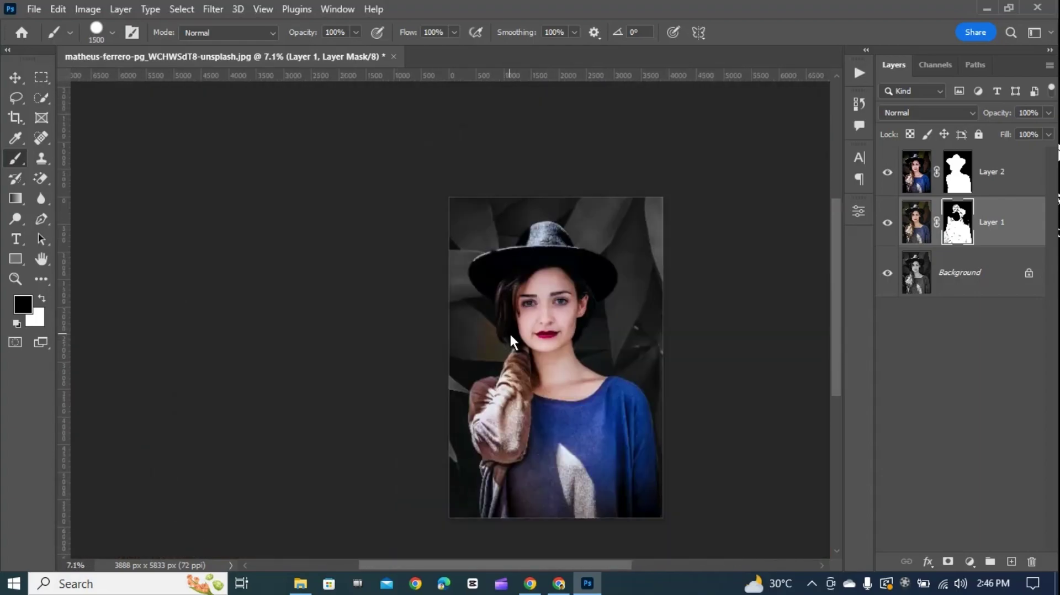
pyautogui.moveTo(501, 501)
pyautogui.mouseDown()
pyautogui.moveTo(486, 411)
pyautogui.moveTo(508, 270)
pyautogui.moveTo(489, 429)
pyautogui.mouseUp()
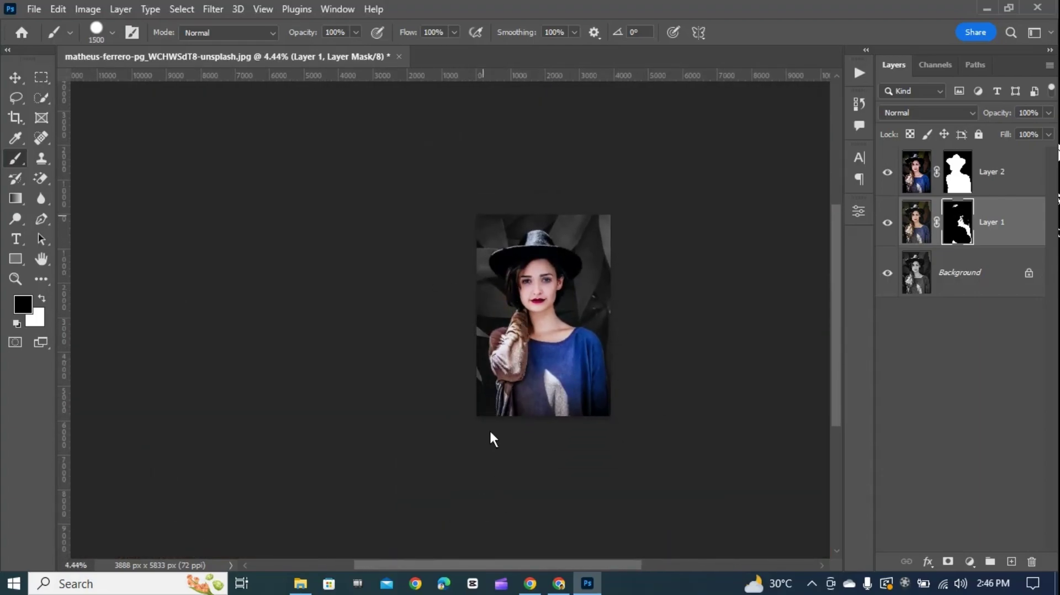
# Paint black over the white remnants of Layer 1's mask along the blue sweater.
pyautogui.scroll(6, 489, 430)
pyautogui.scroll(-3, 475, 455)
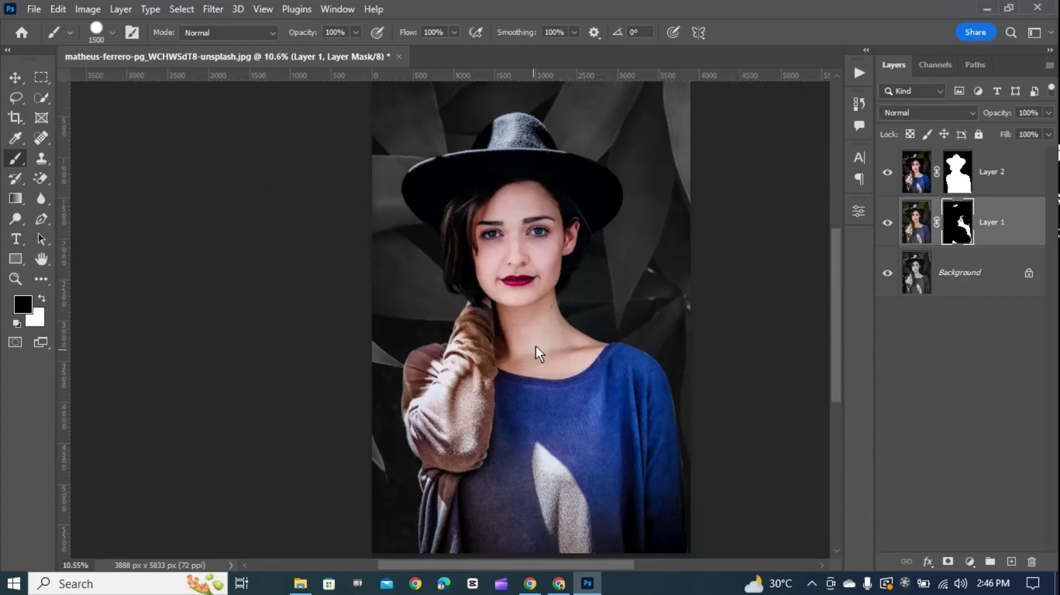
pyautogui.moveTo(535, 345); pyautogui.dragTo(493, 389)
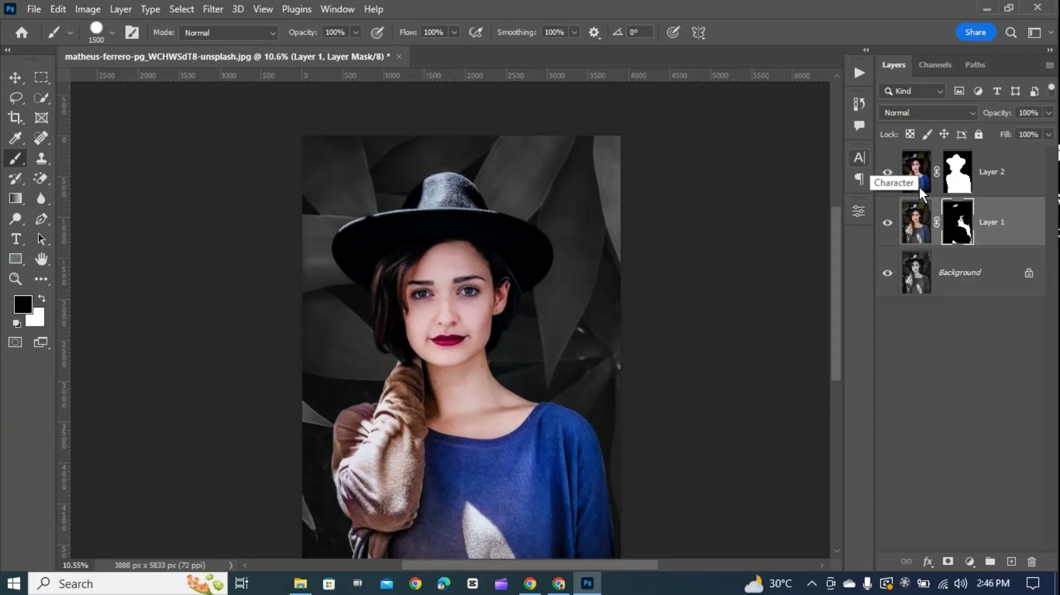
pyautogui.scroll(-3, 575, 383)
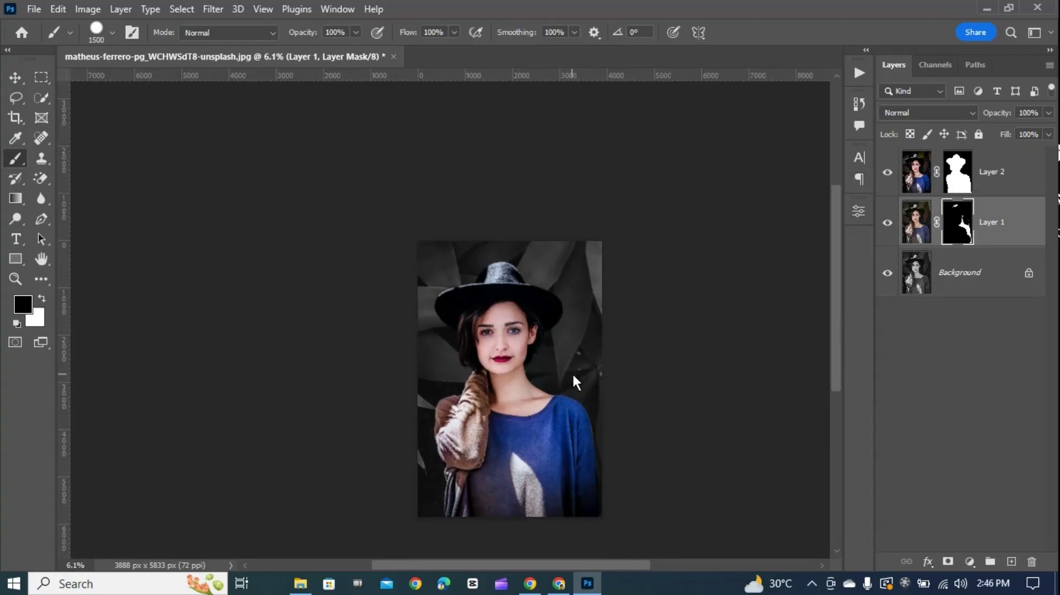
pyautogui.moveTo(582, 478); pyautogui.dragTo(569, 445)
pyautogui.scroll(-2, 532, 390)
# Hide Layer 2 and Layer 1, show both again to compare with the original, and inspect the whole portrait.
pyautogui.moveTo(887, 172); pyautogui.dragTo(889, 222)
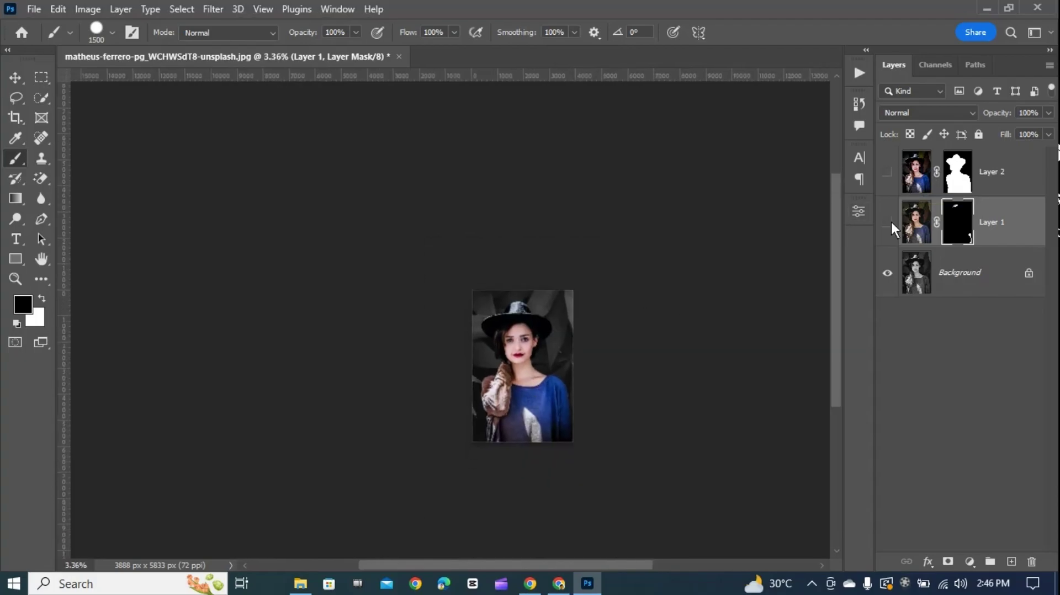
pyautogui.click(889, 223)
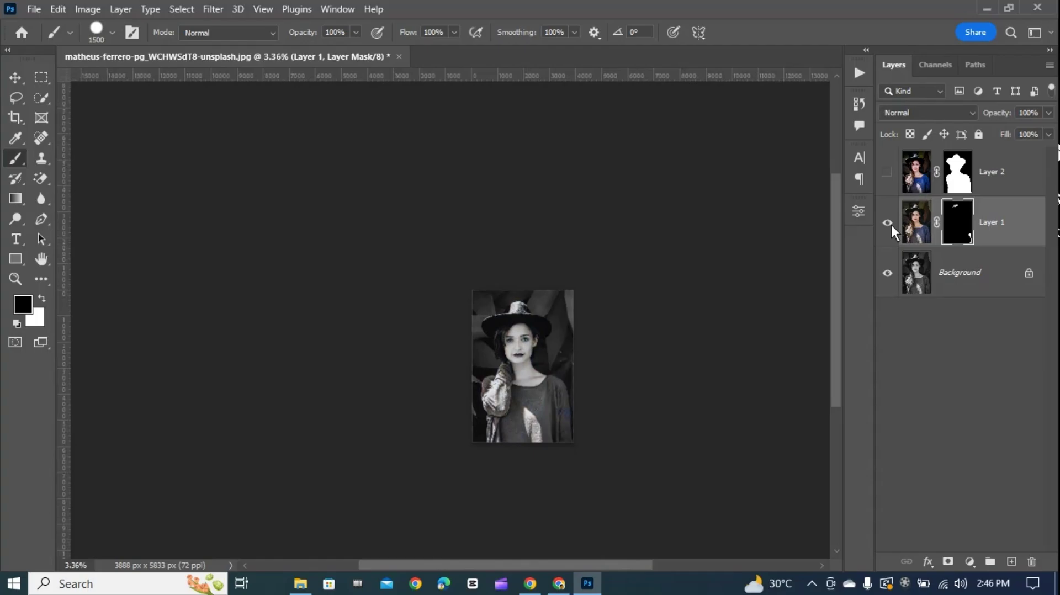
pyautogui.click(887, 172)
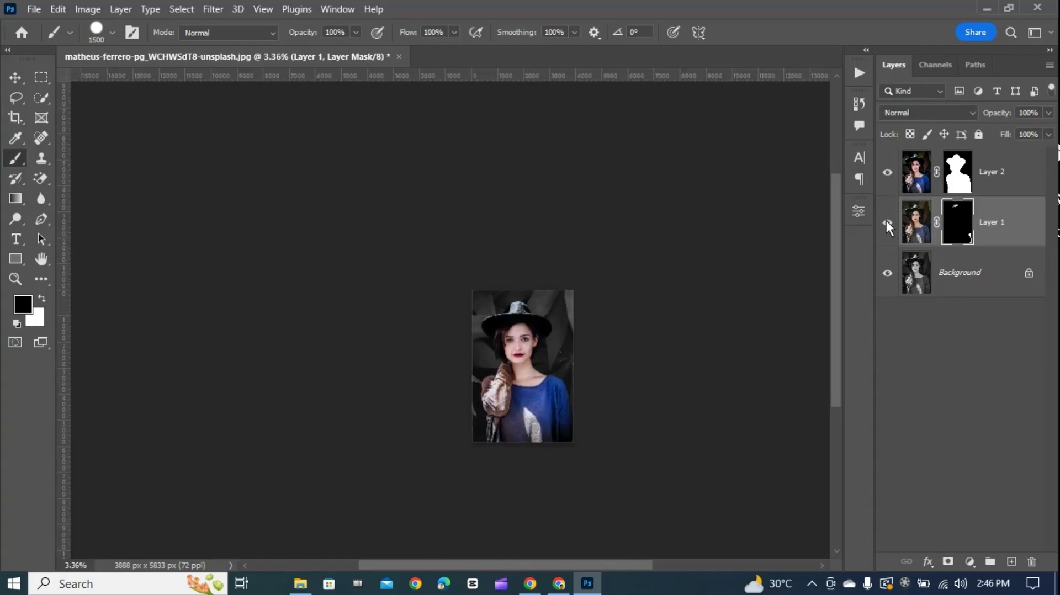
pyautogui.scroll(-2, 587, 316)
pyautogui.scroll(6, 519, 387)
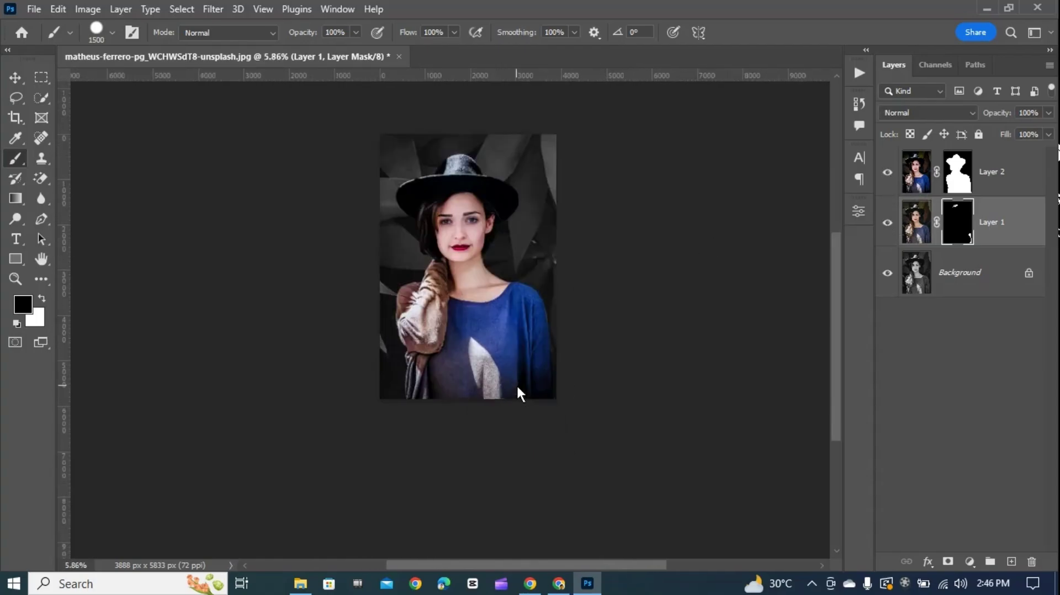